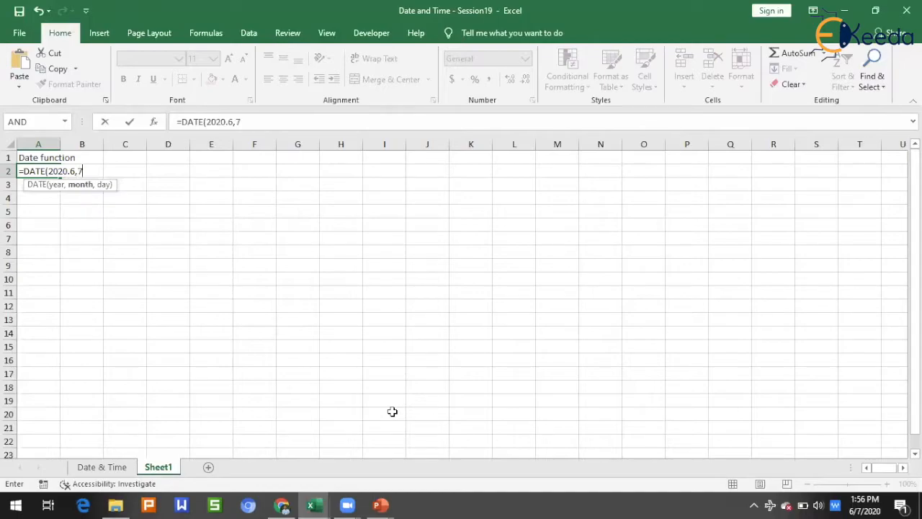
Correct the date formula in cell A2 so that it reads =DATE(2020,6,7)
key("Return")
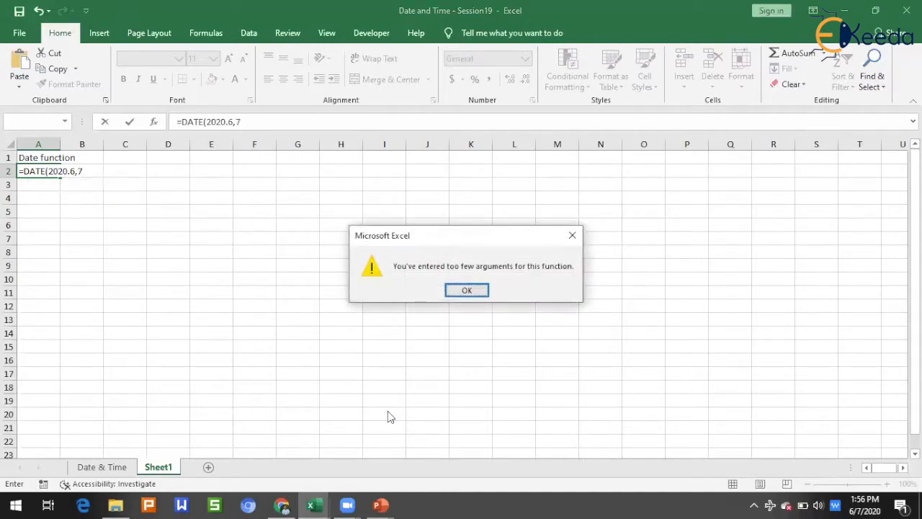
left_click(462, 292)
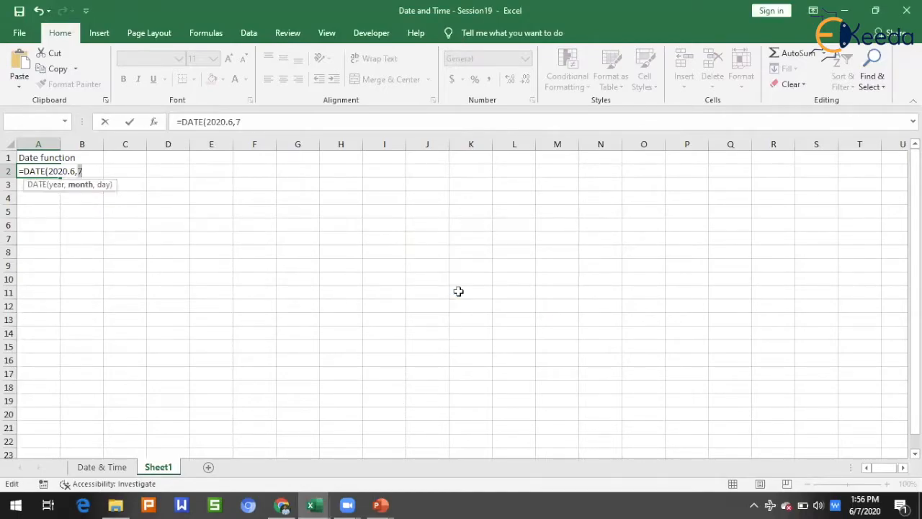
key("End")
key("BackSpace")
key("BackSpace")
key("BackSpace")
key("BackSpace")
type(",6,7")
key("ctrl+Return")
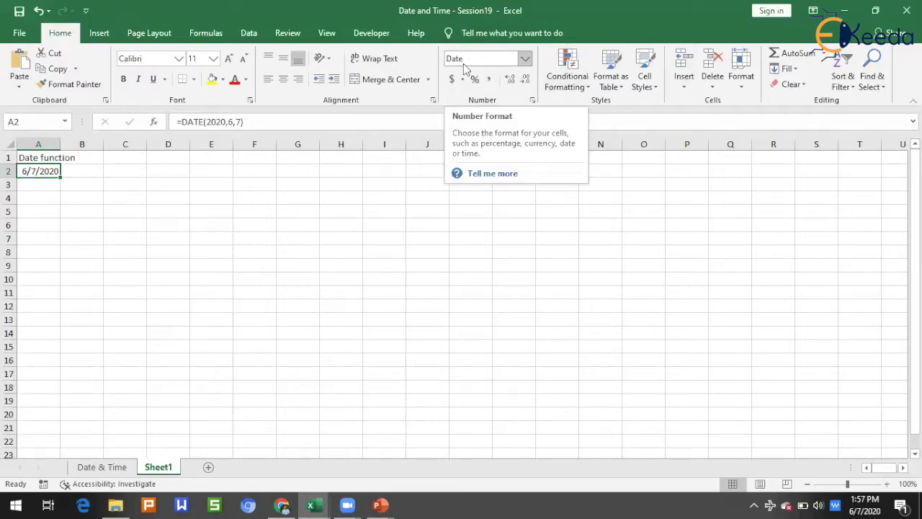
Enter the date parts 2020, 7 and 6 in cells A3, B3 and C3
left_click(39, 185)
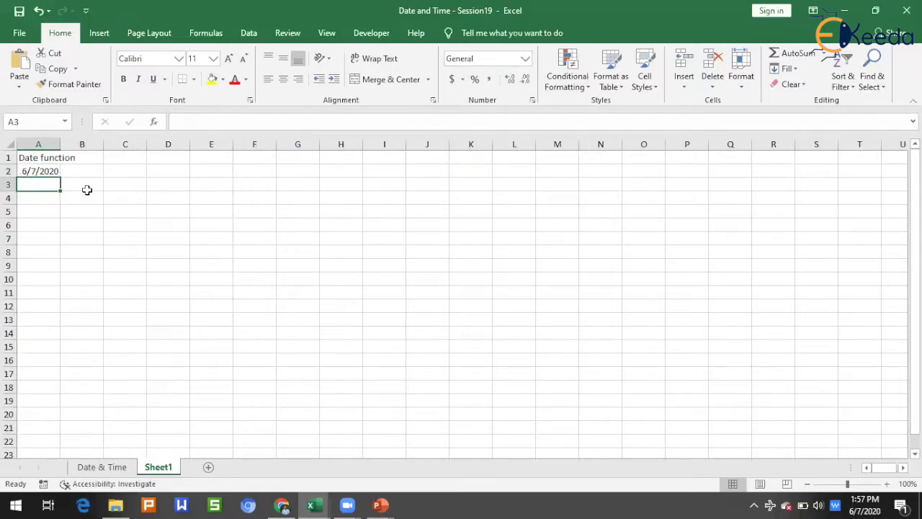
type("2020")
left_click(87, 190)
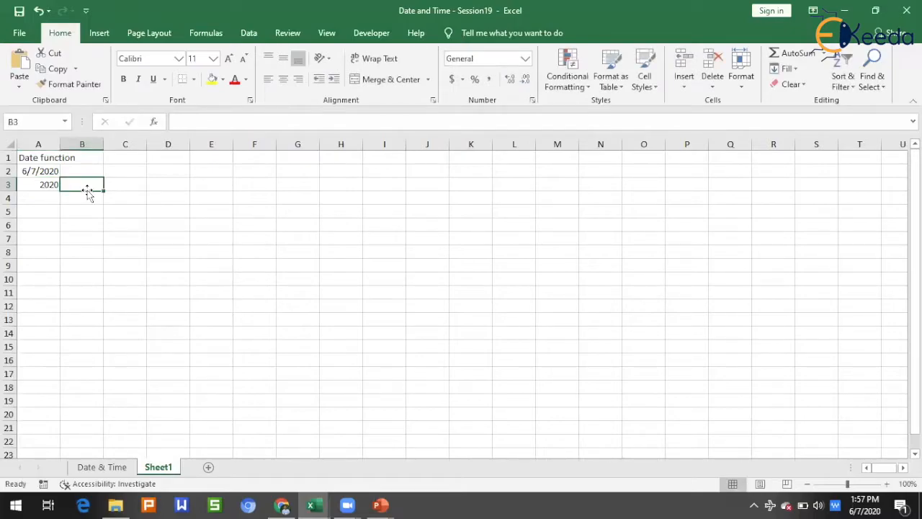
type("7")
key("Tab")
type("6")
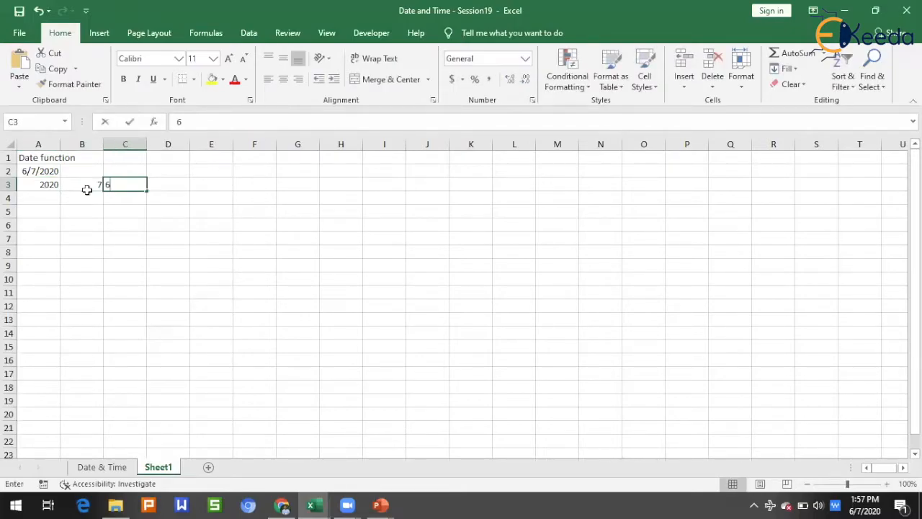
key("Tab")
Begin a DATE formula in cell D3 with A3 as the year argument
type("=")
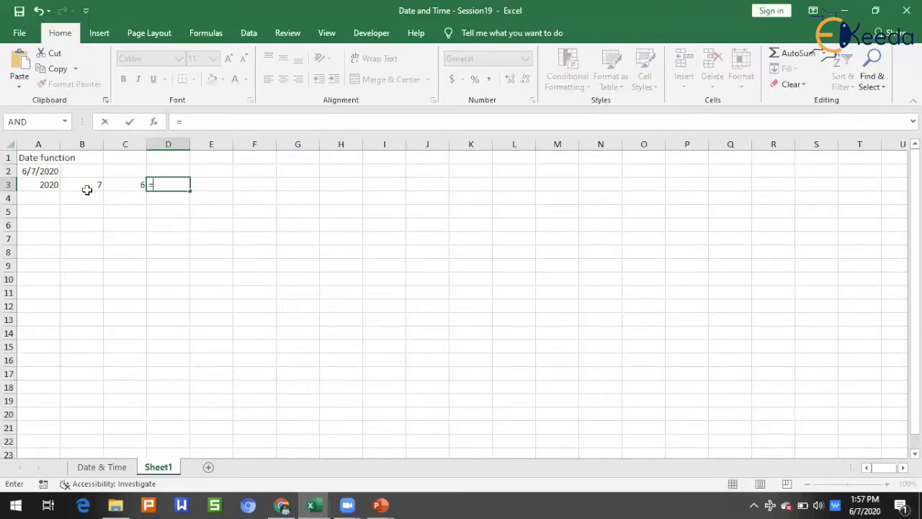
type("date")
key("Tab")
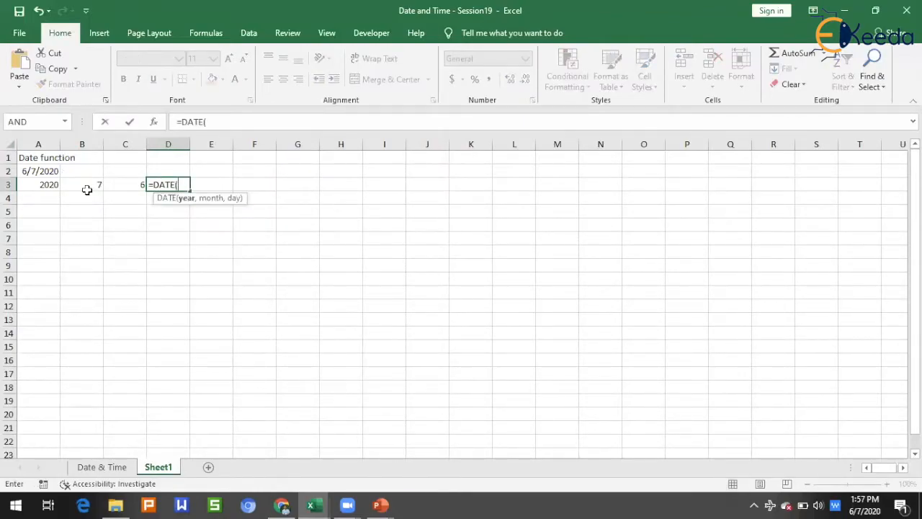
left_click(45, 186)
type(".")
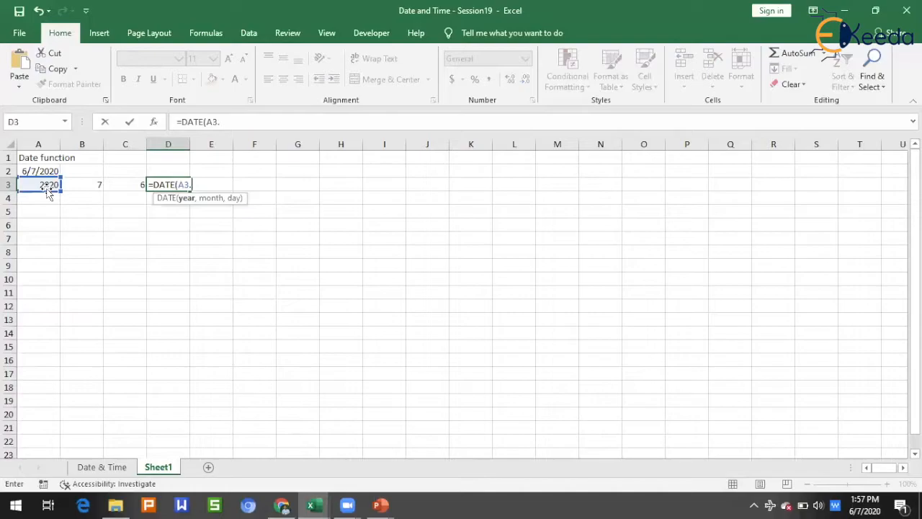
left_click(86, 187)
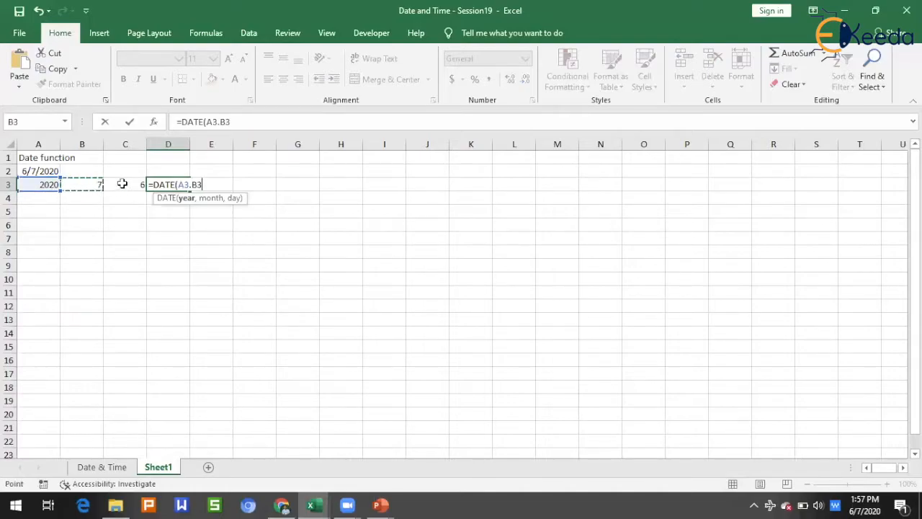
left_click(122, 183)
left_click(95, 184)
type(",")
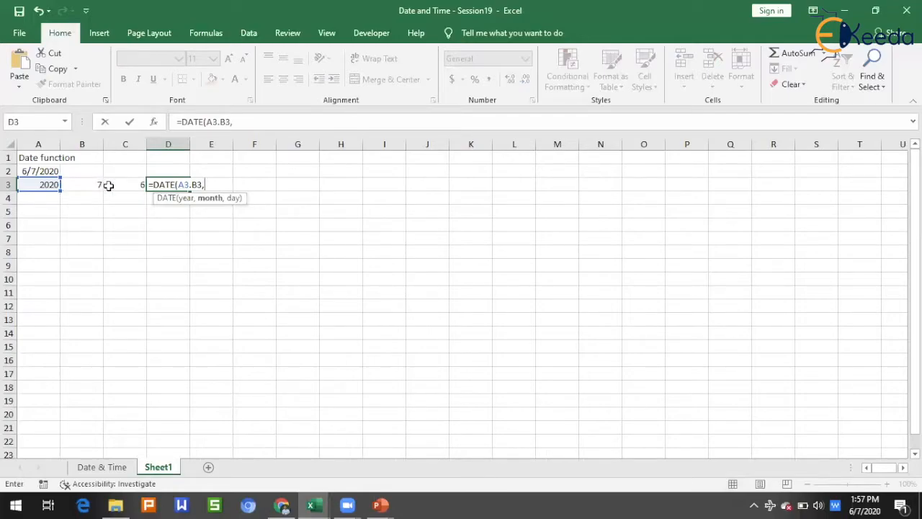
key("BackSpace")
key("BackSpace")
key("BackSpace")
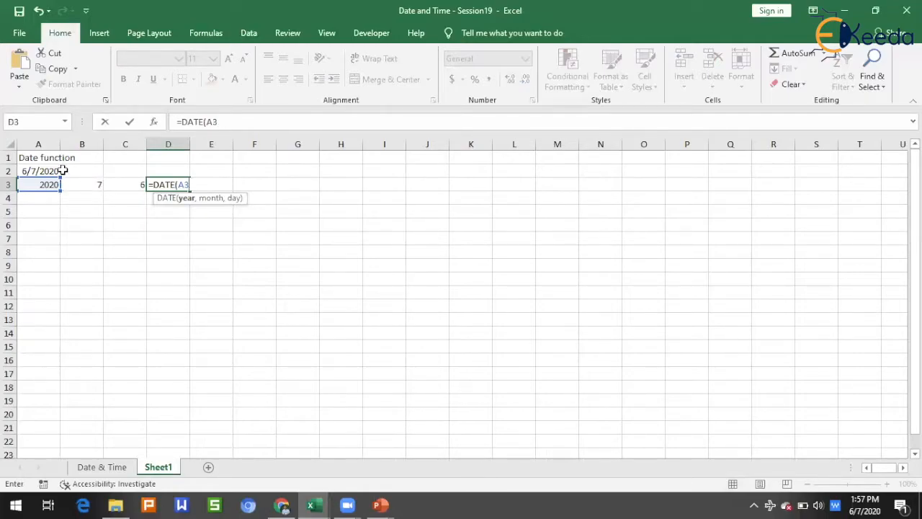
Complete the DATE formula in D3 with B3 as the month and C3 as the day
type(",")
left_click(76, 186)
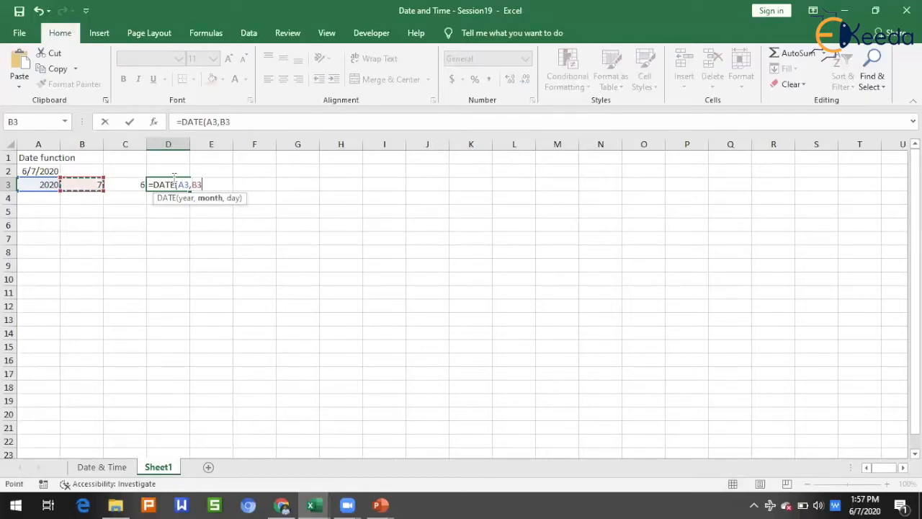
type(",")
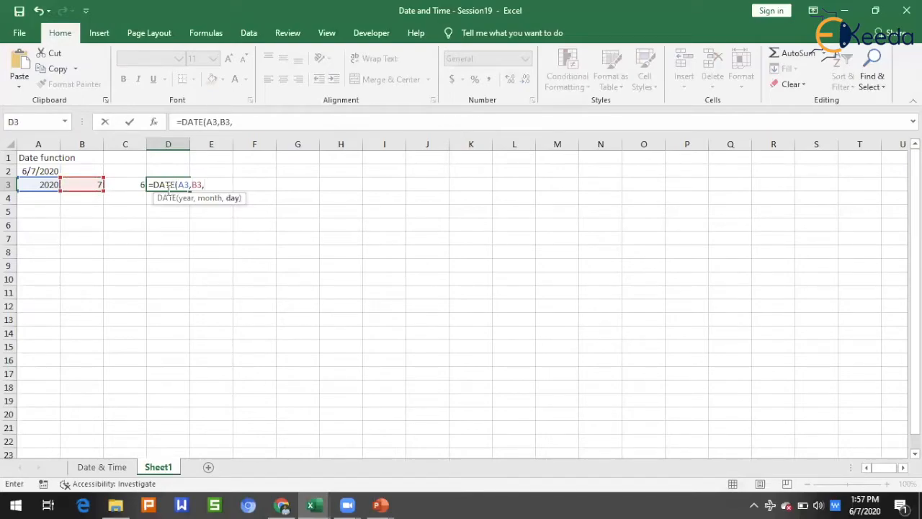
left_click(128, 184)
key("Tab")
left_click(200, 224)
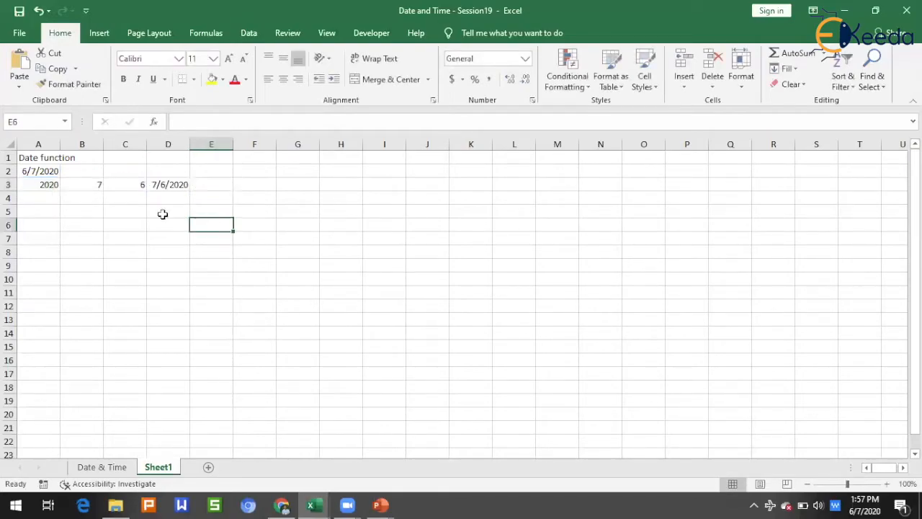
left_click(94, 185)
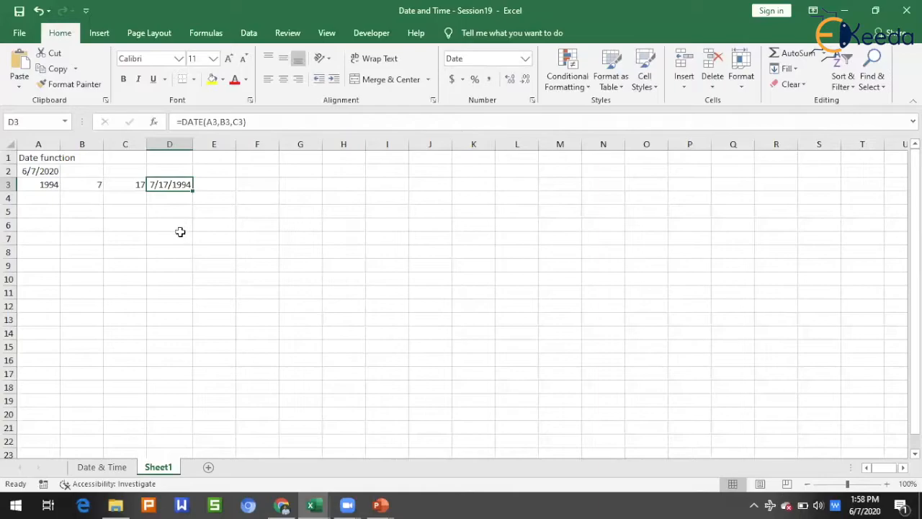
left_click(180, 235)
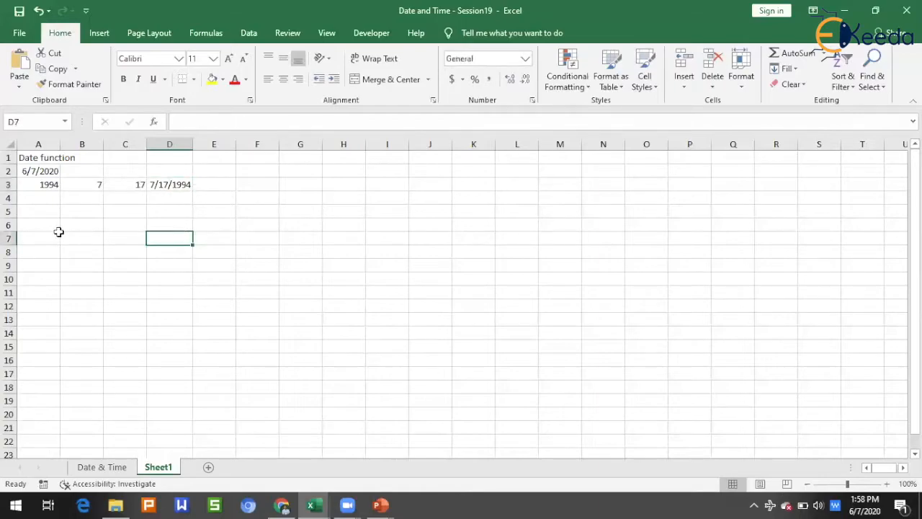
Enter the heading NOW in cell A5
left_click(48, 216)
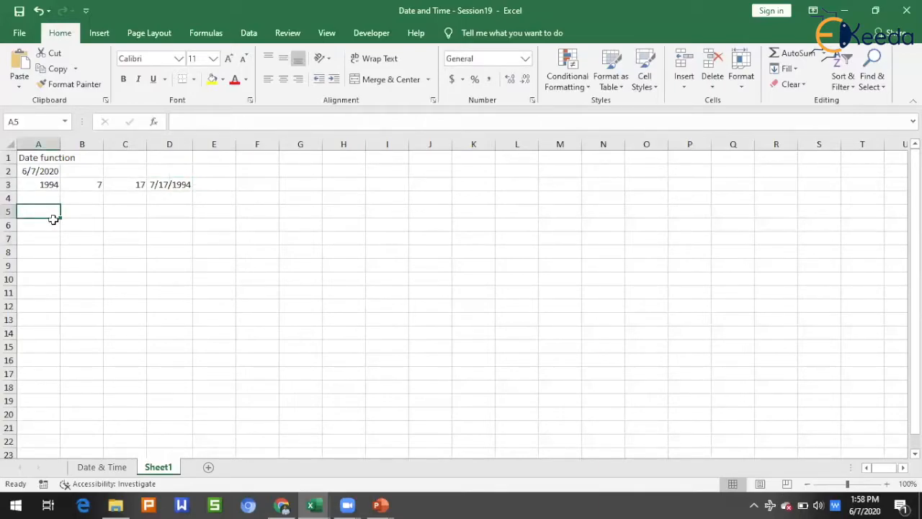
type("NOW")
key("Tab")
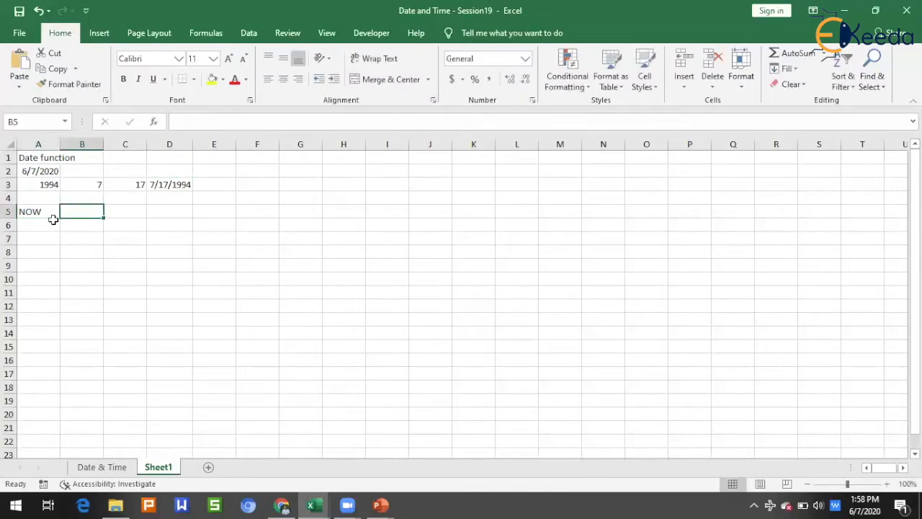
Enter the formula =NOW() in cell A6, directly below the NOW heading
left_click(54, 221)
type("=n")
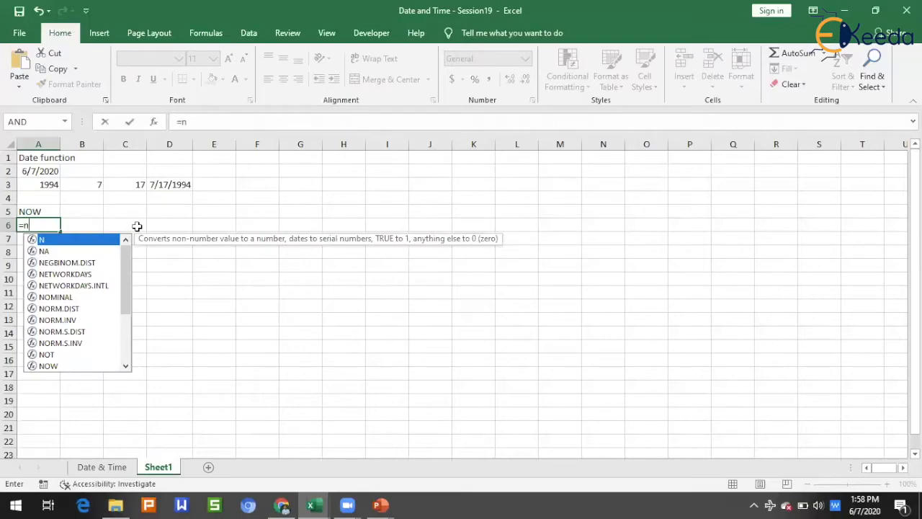
type("ow")
key("Tab")
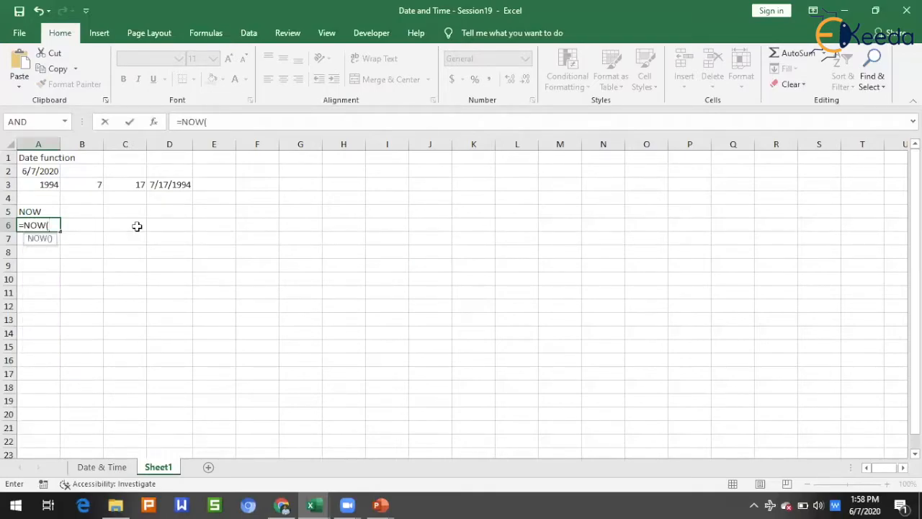
type(")")
key("Tab")
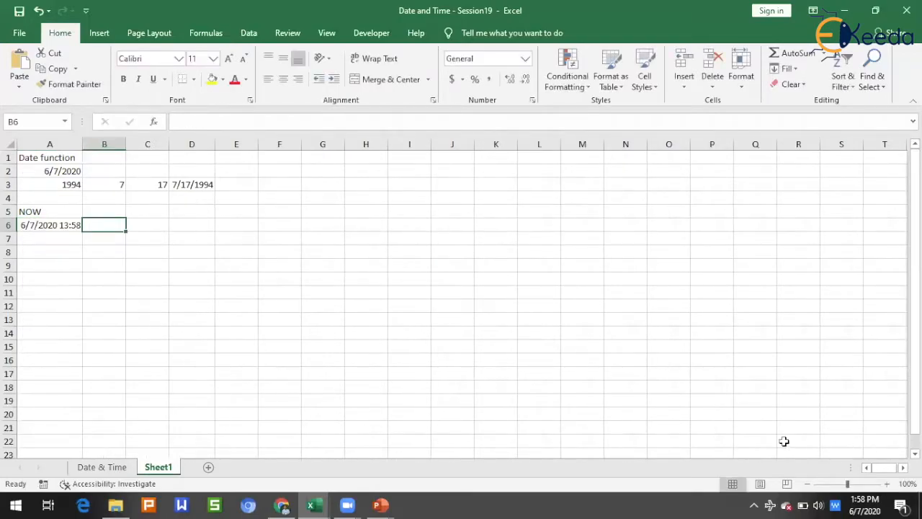
left_click(72, 228)
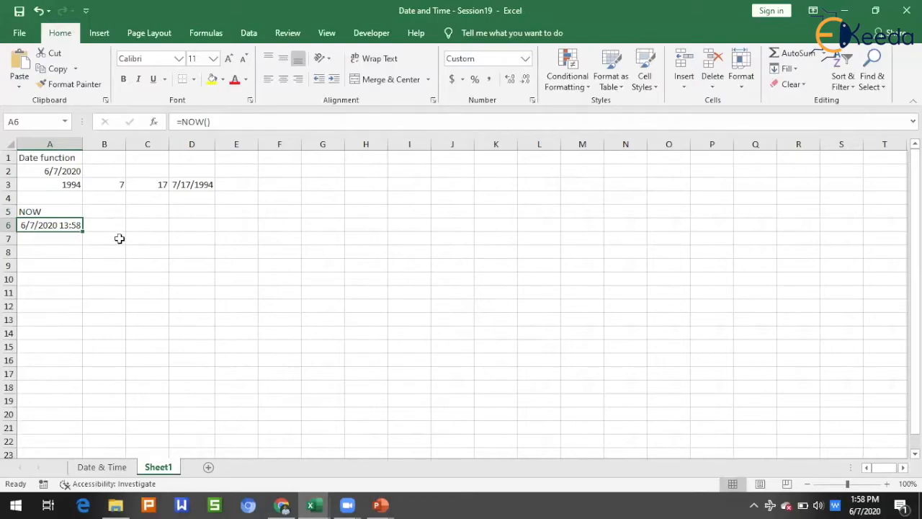
Enter the heading Today in cell A8
left_click(54, 248)
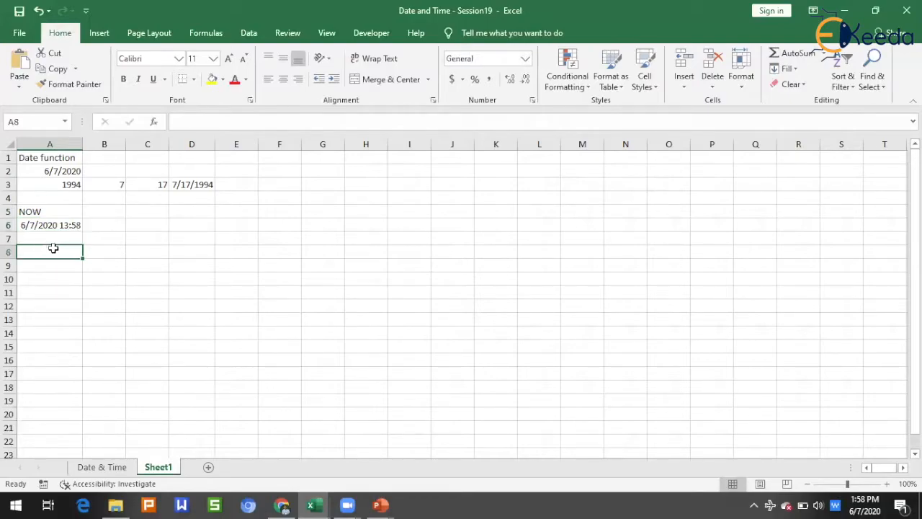
type("Todaty")
key("BackSpace")
key("BackSpace")
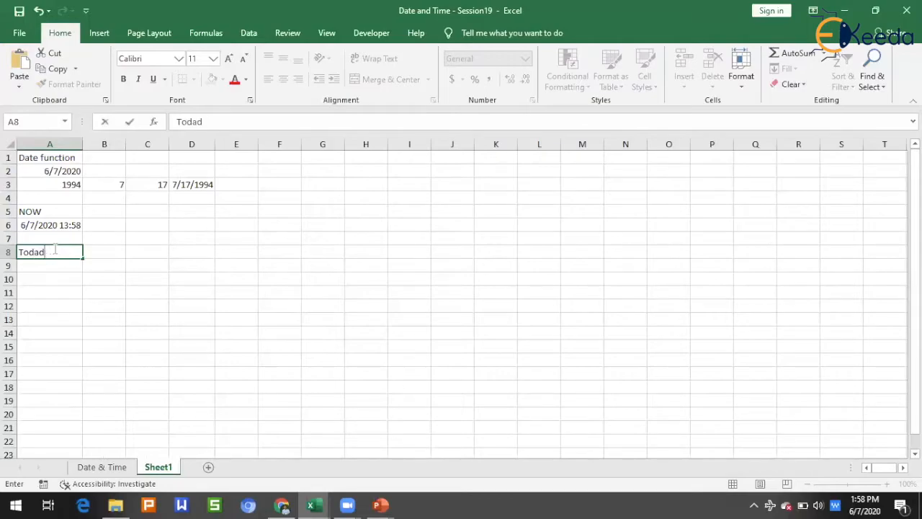
type("y")
key("Tab")
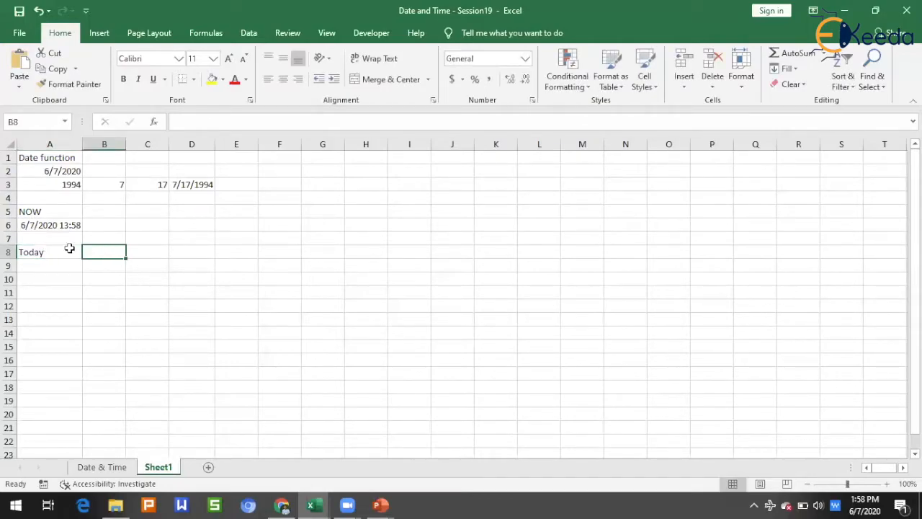
Enter the formula =TODAY() in cell A9, directly below the Today heading
left_click(59, 263)
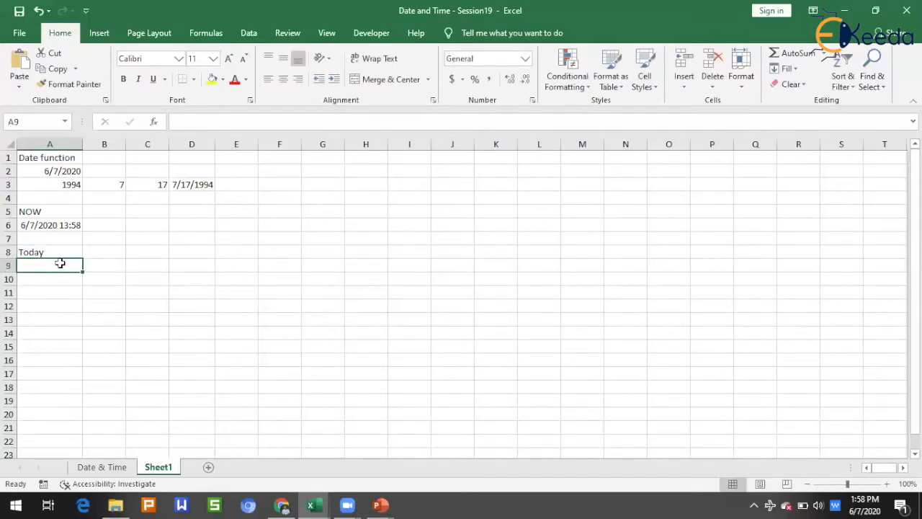
type("=today")
key("Tab")
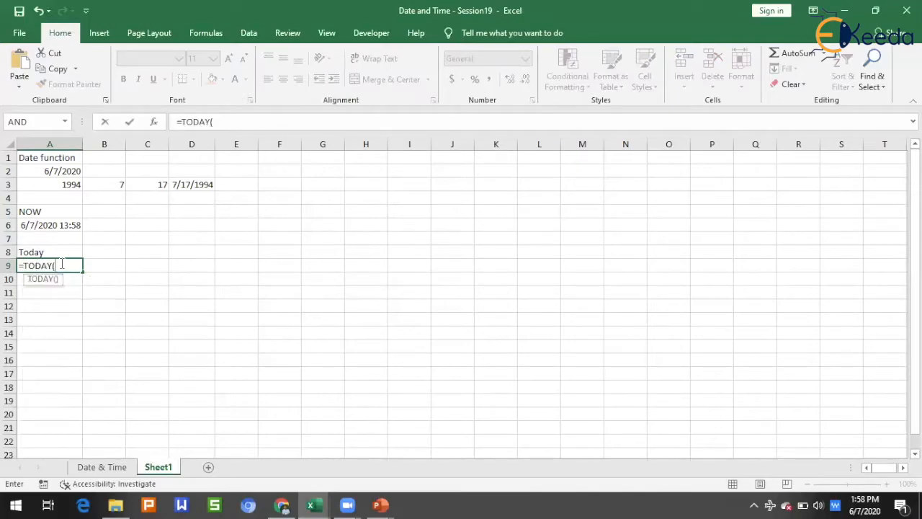
type(")")
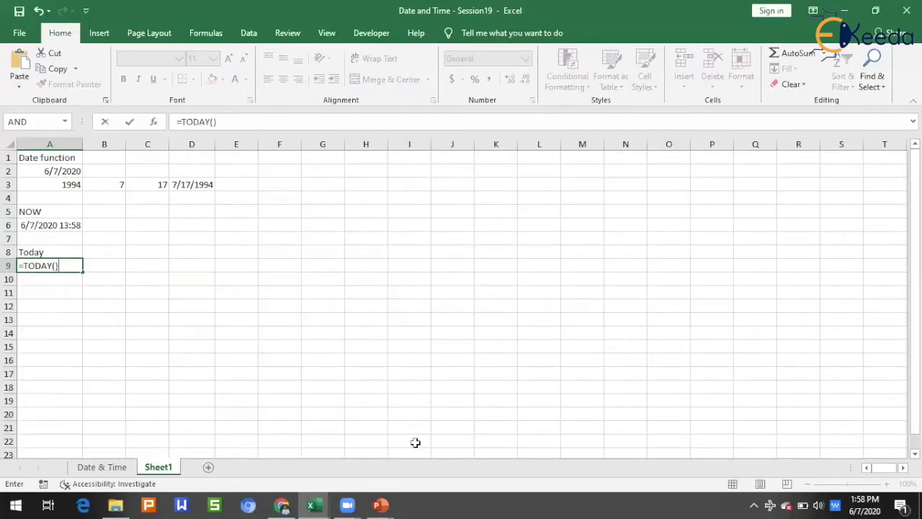
key("Tab")
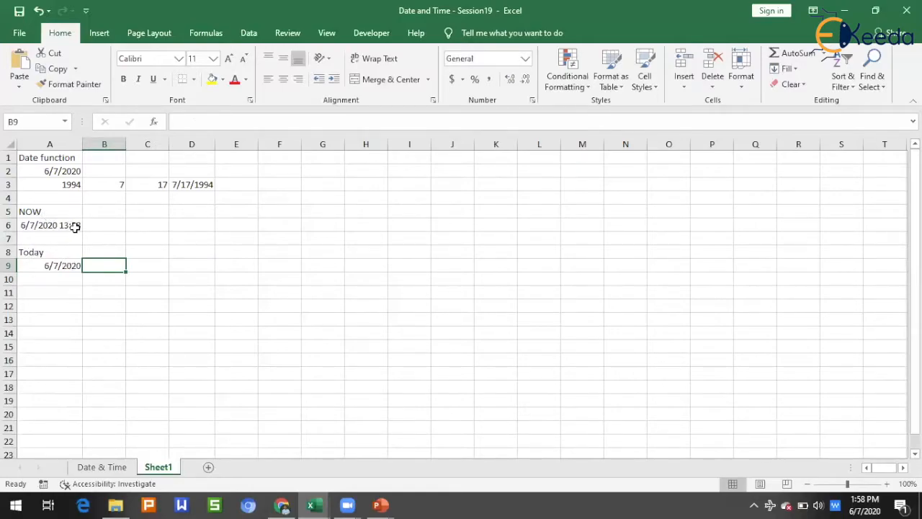
left_click(75, 265)
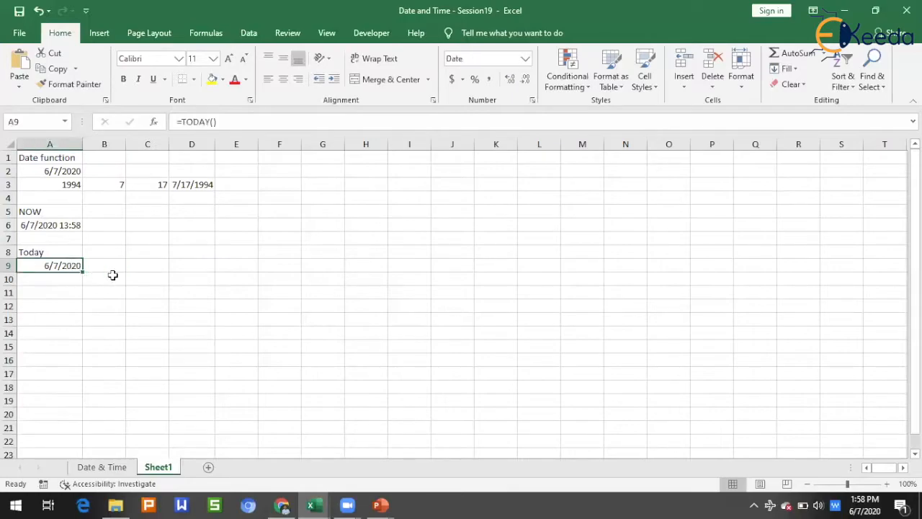
Enter the heading Day in cell A11
left_click(67, 294)
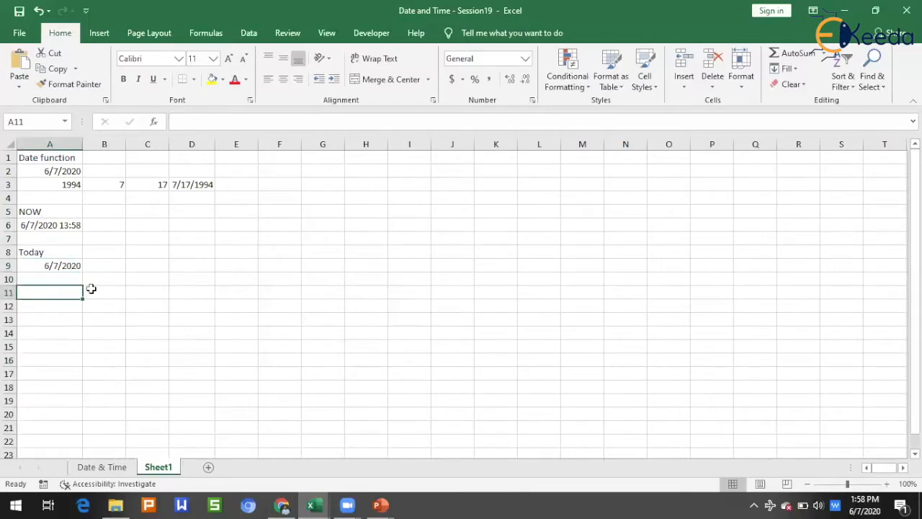
type("Day")
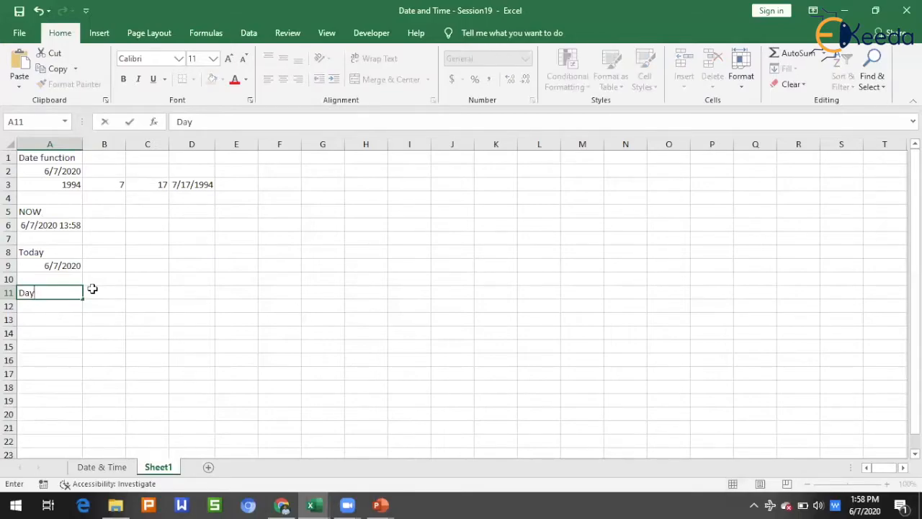
key("Return")
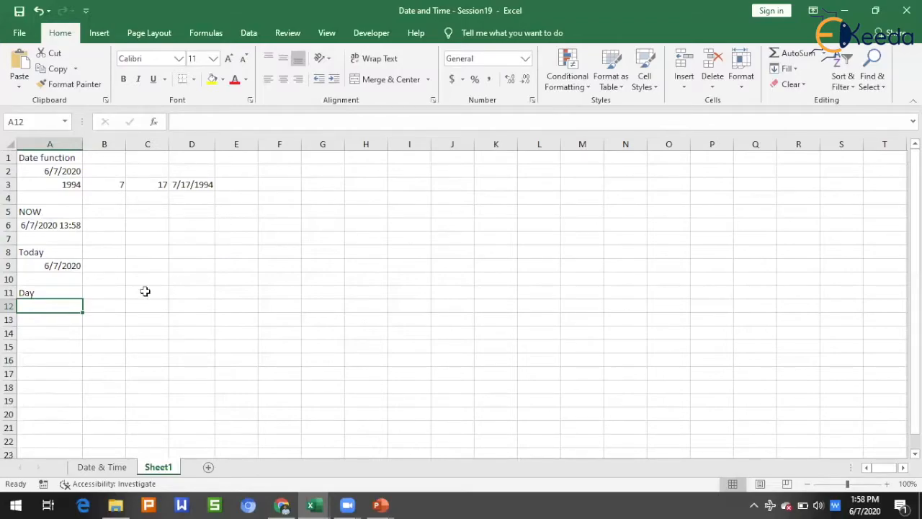
Enter the formula =DAY(A9) in cell A12, directly below the Day heading
type("=")
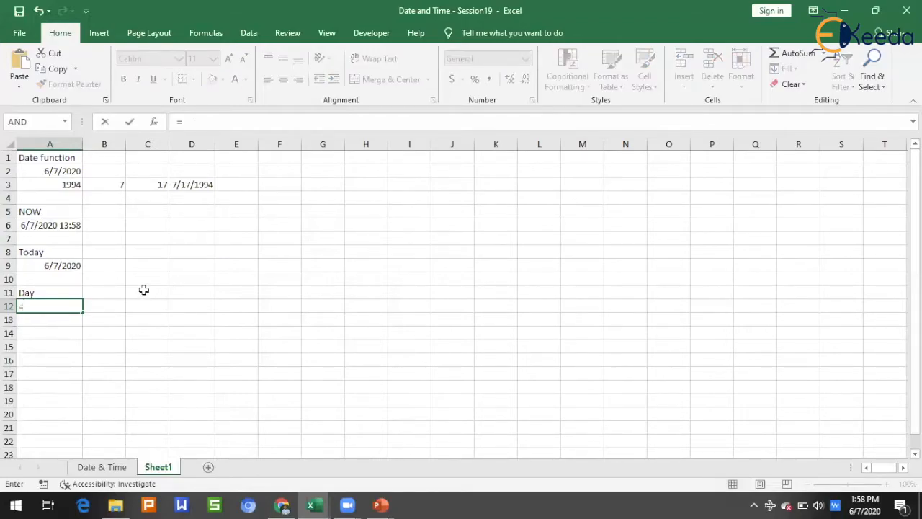
type("day")
key("Tab")
key("Up")
key("Up")
key("Up")
type(")")
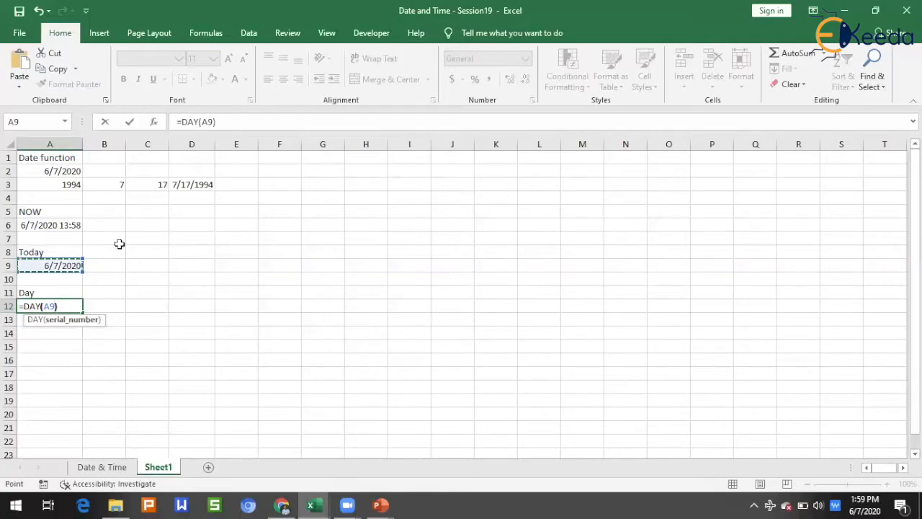
key("Tab")
left_click(89, 331)
left_click(65, 305)
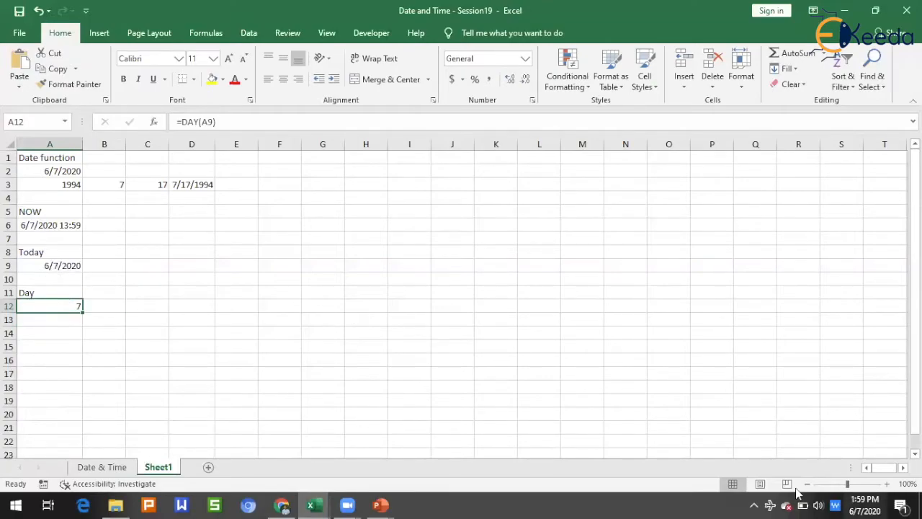
Enter the formula =DAY(D3) in cell B12
left_click(104, 306)
type("=DAY(")
left_click(209, 187)
key("Tab")
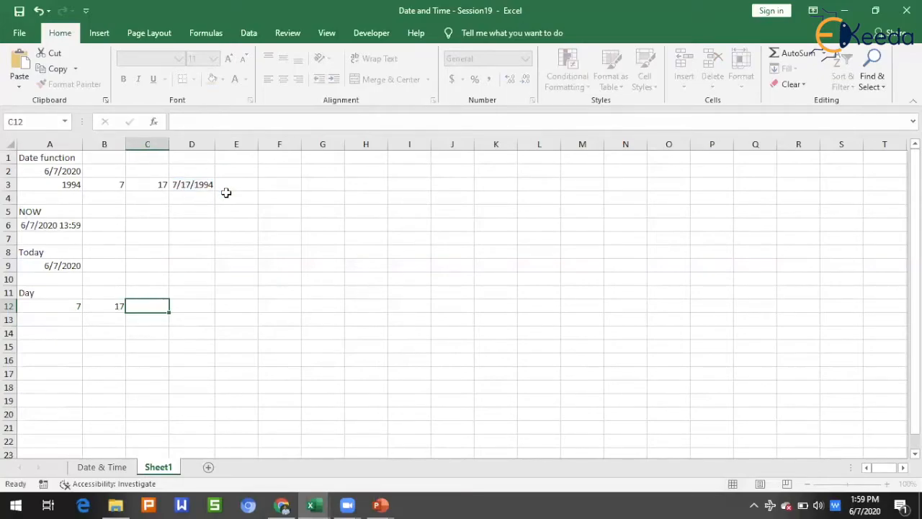
Examine the DAY formulas in A12 and B12 and compare B12 with the date in D3
left_click(117, 304)
left_click(144, 183)
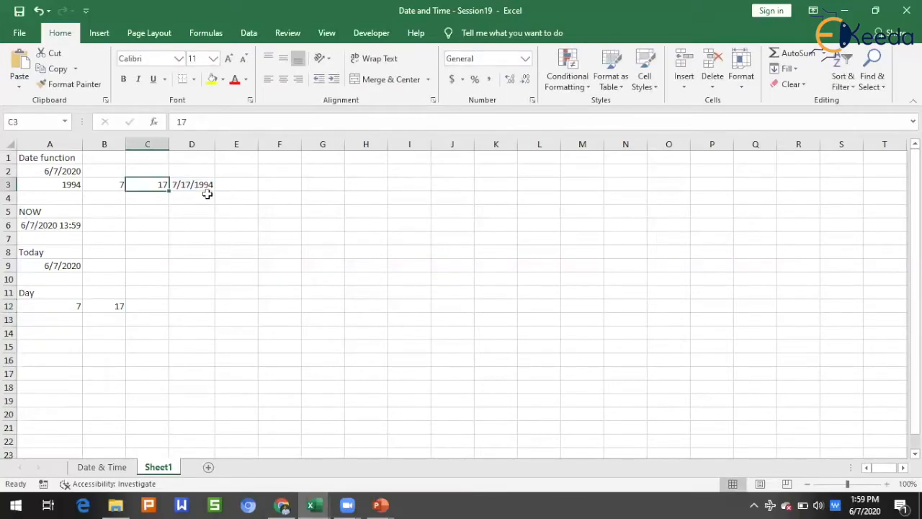
left_click(114, 309)
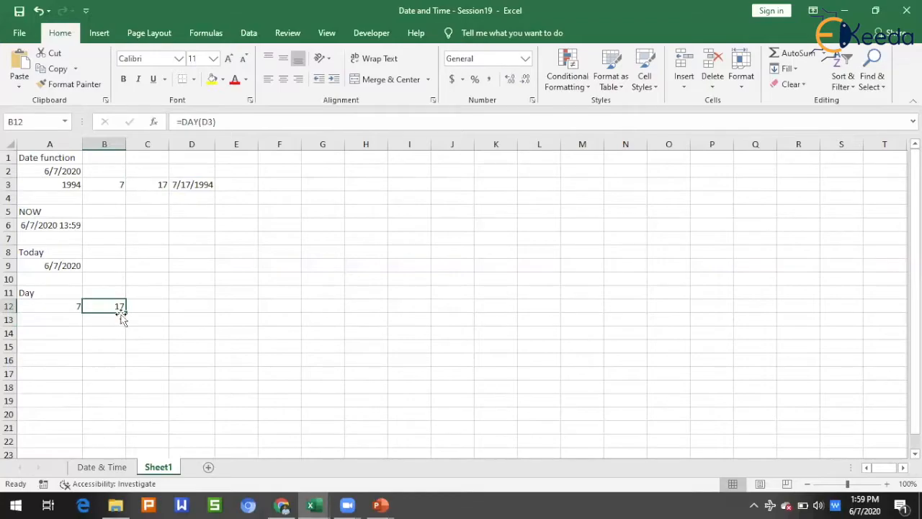
left_click(185, 183)
left_click(116, 305)
left_click(258, 122)
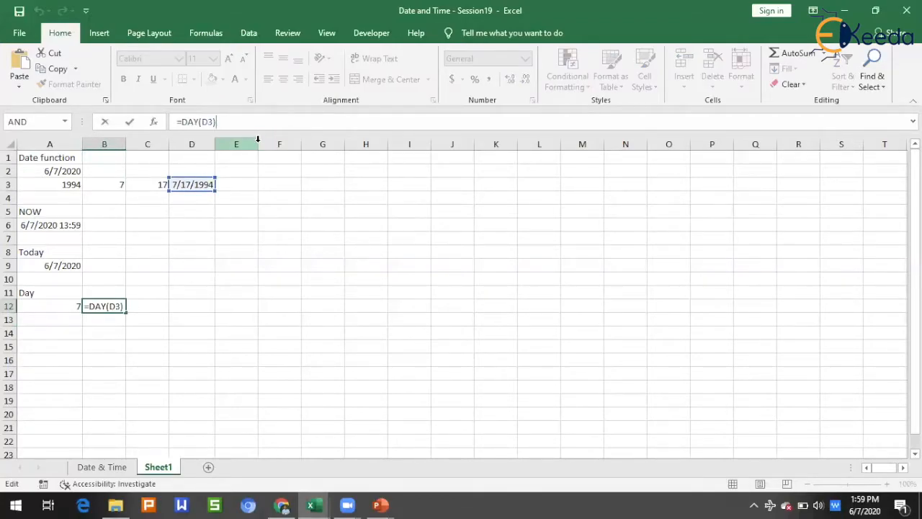
key("ctrl+Return")
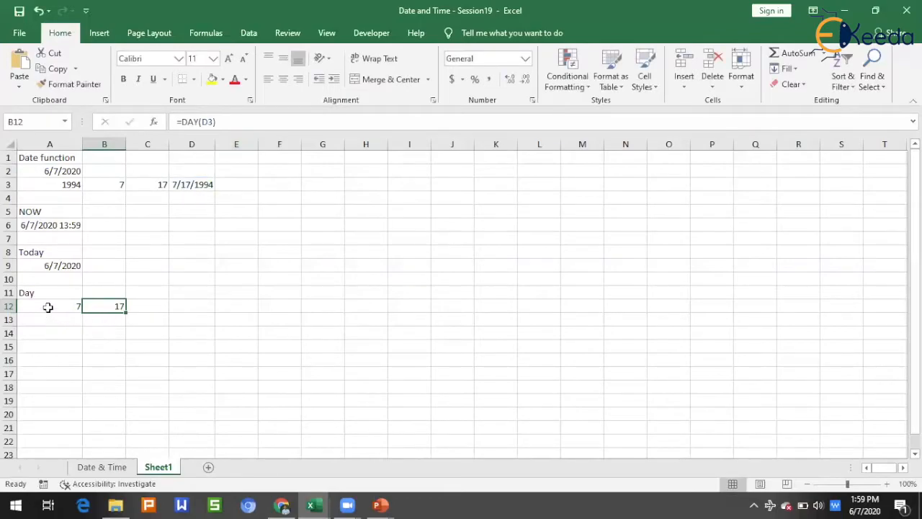
left_click_drag(48, 307, 119, 306)
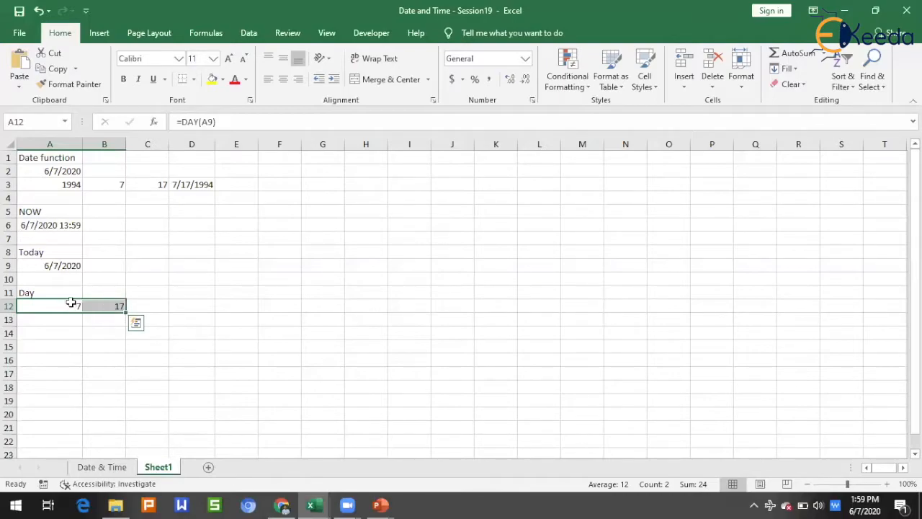
left_click_drag(71, 307, 110, 307)
Enter the heading Month in cell A14
left_click(53, 333)
type("Month")
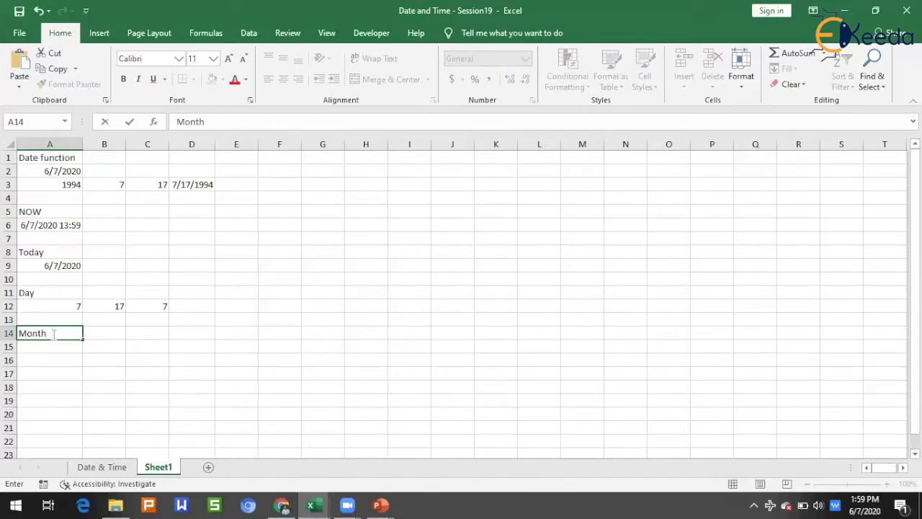
key("Return")
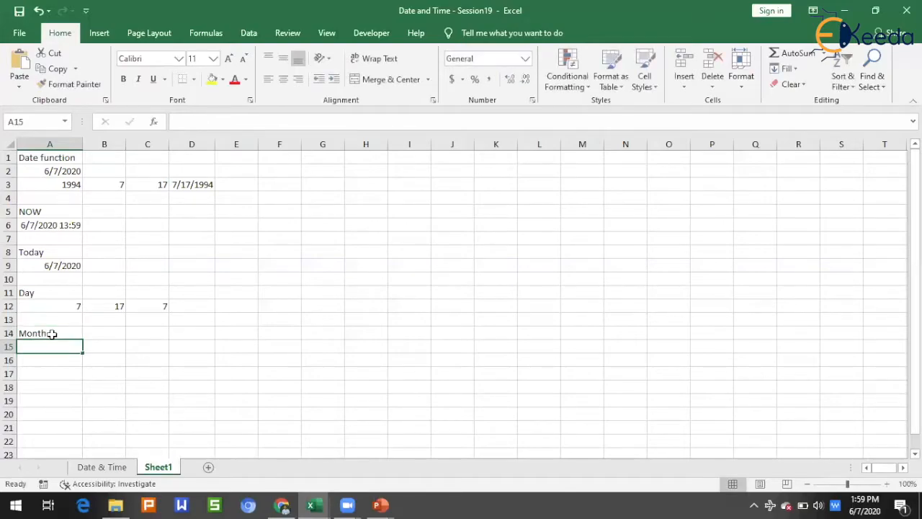
Enter the formula =MONTH(A9) in cell A15, directly below the Month heading
type("=")
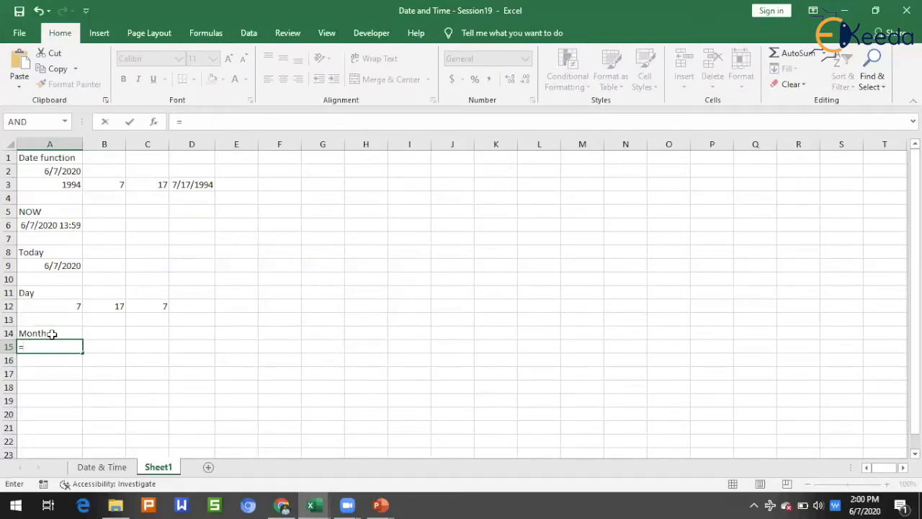
type("month(")
left_click(62, 266)
type(")")
key("Tab")
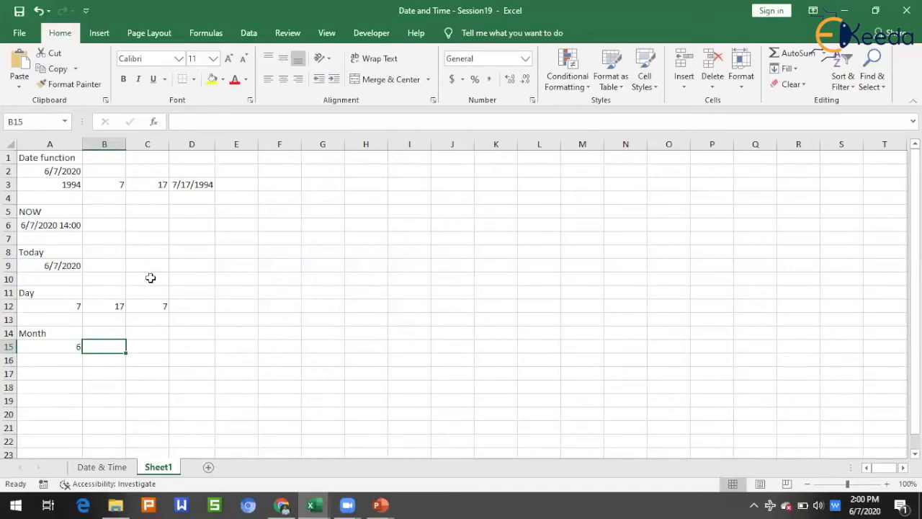
Enter a MONTH formula in cell B15 and the formula =MONTH(TODAY()) in cell C15
type("=mo")
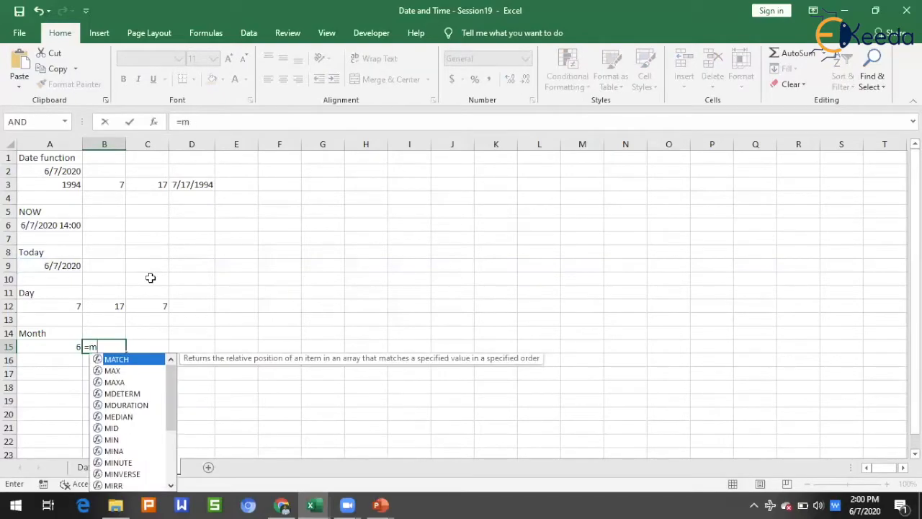
type("nth")
key("BackSpace")
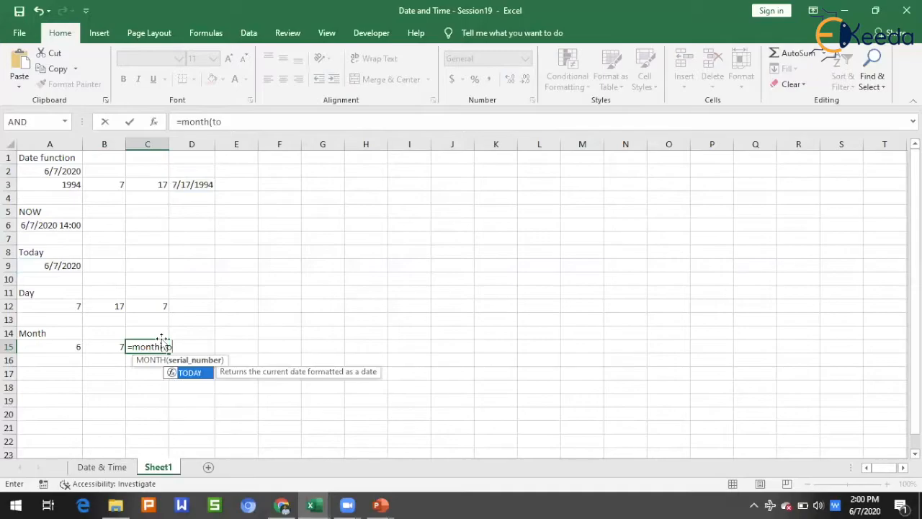
type("day())")
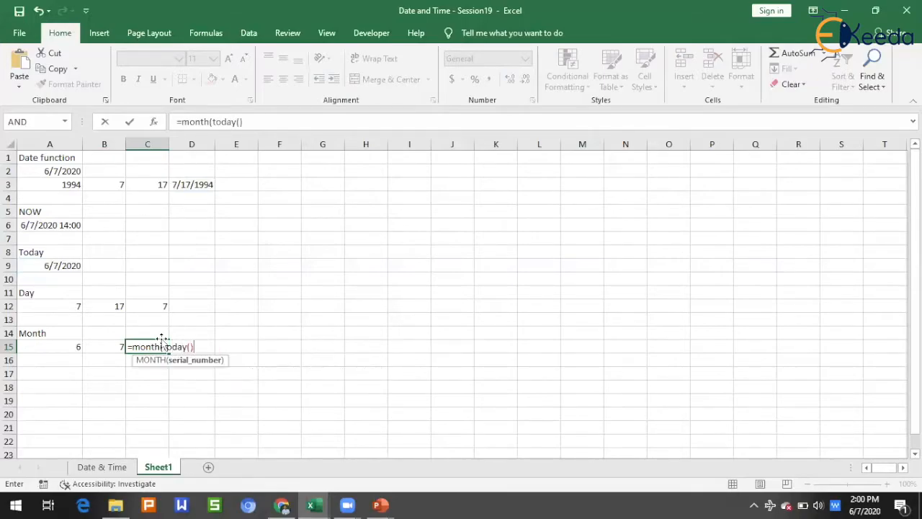
key("Return")
left_click(148, 347)
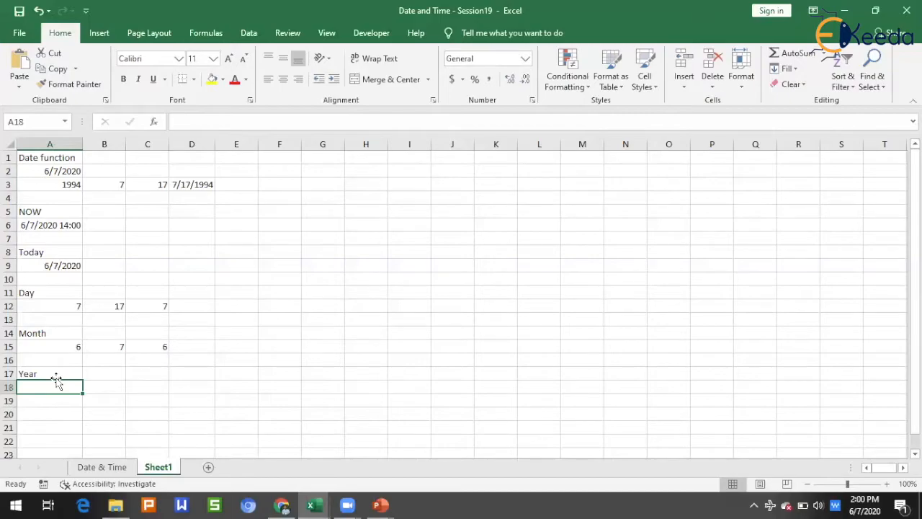
Enter the formula =YEAR(A9) in cell A18, directly below the Year heading
type("=")
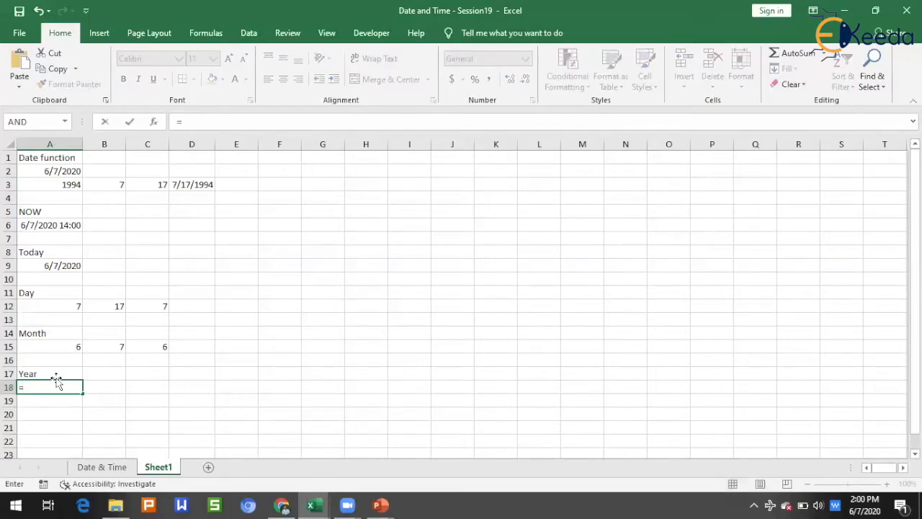
type("yea")
key("Tab")
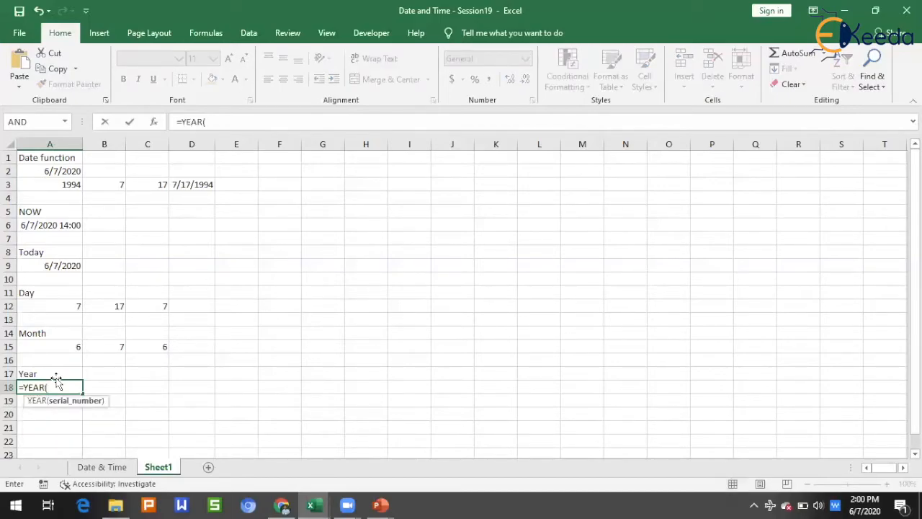
left_click(66, 266)
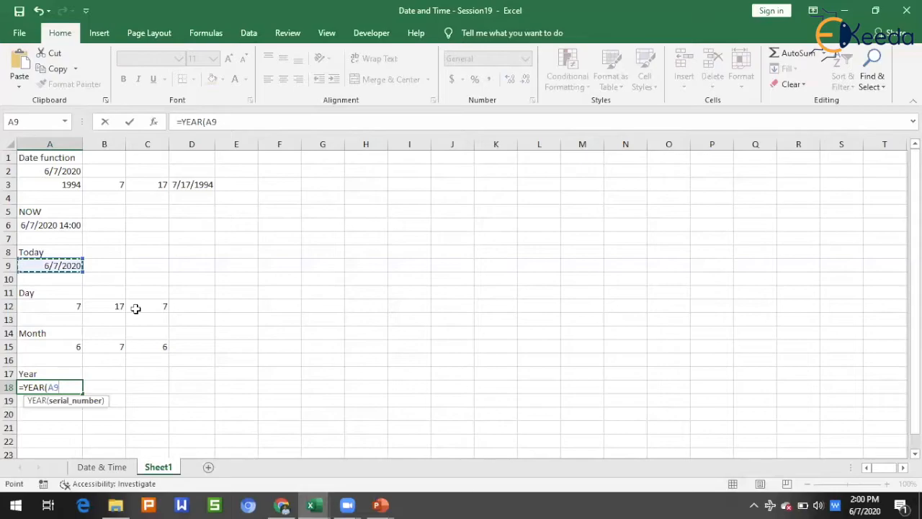
type(")")
key("Tab")
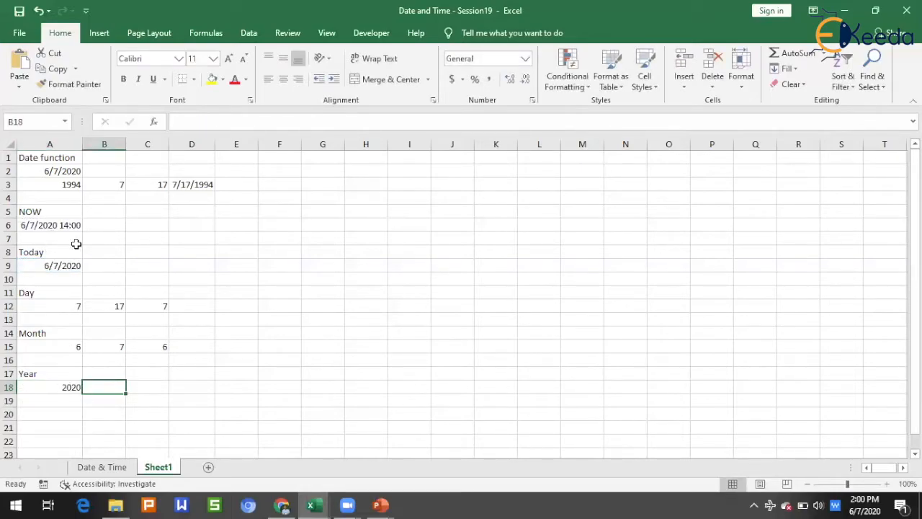
Enter the formula =YEAR(TODAY()) in cell C18
type("=year")
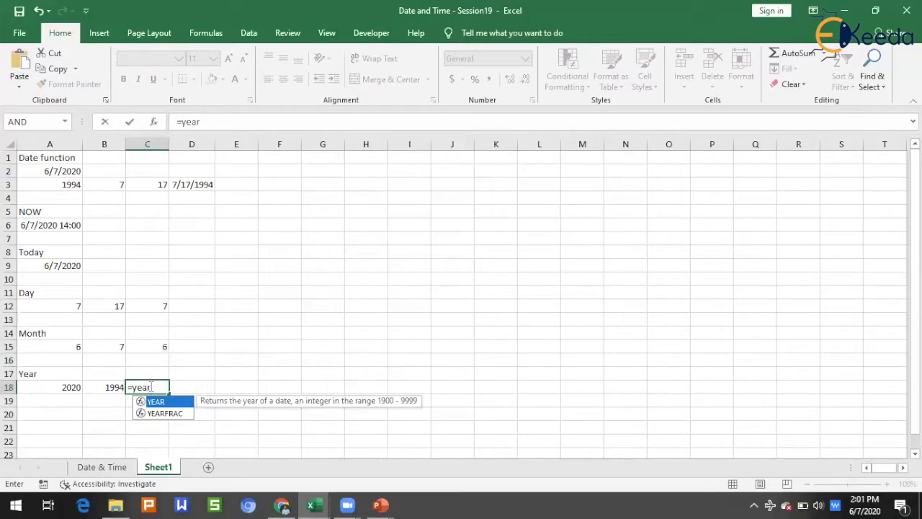
type("(")
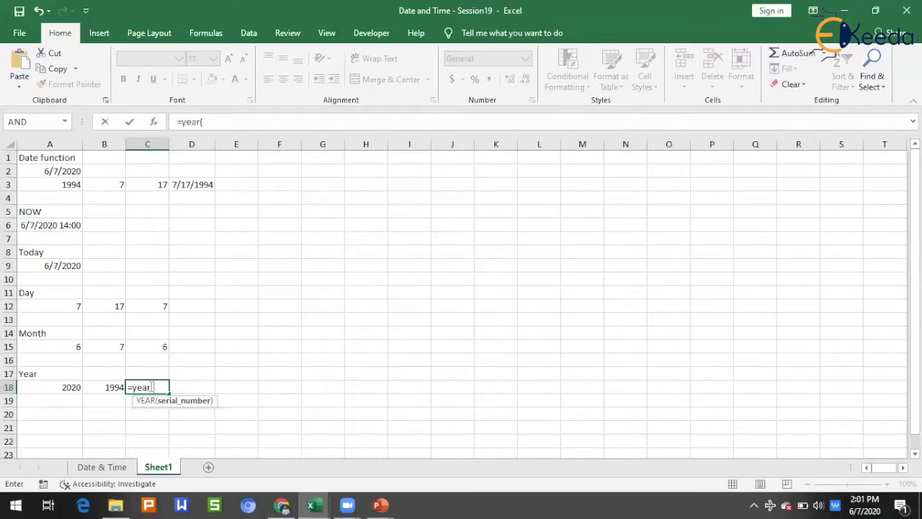
type("tod")
key("Tab")
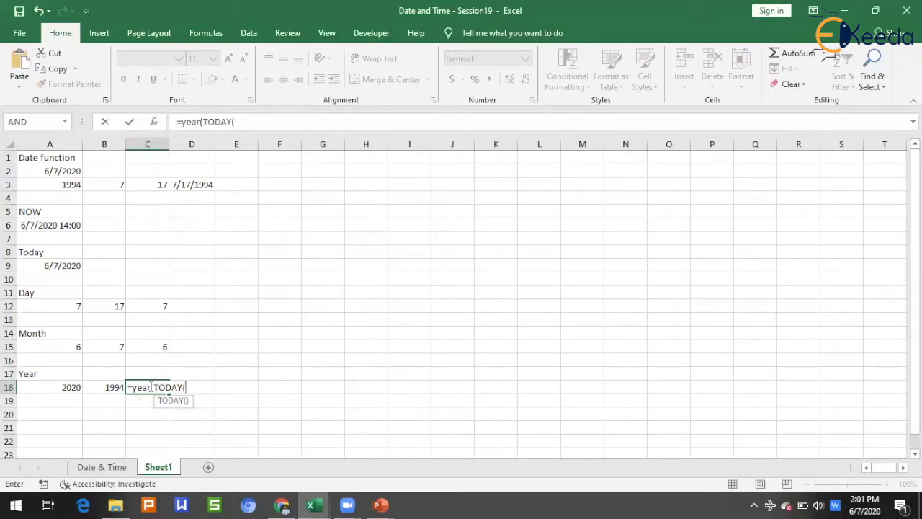
type("))")
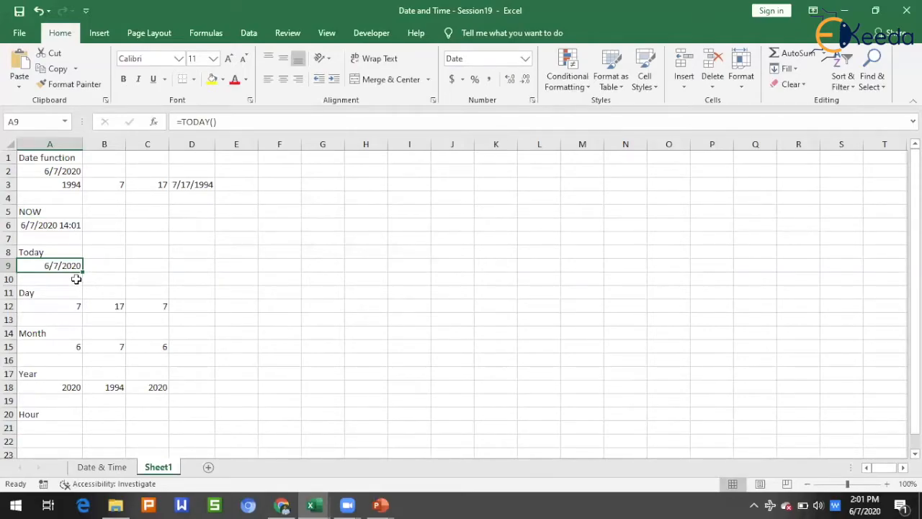
Enter the formula =HOUR(A9) in cell A21, directly below the Hour heading
left_click(47, 426)
type("=")
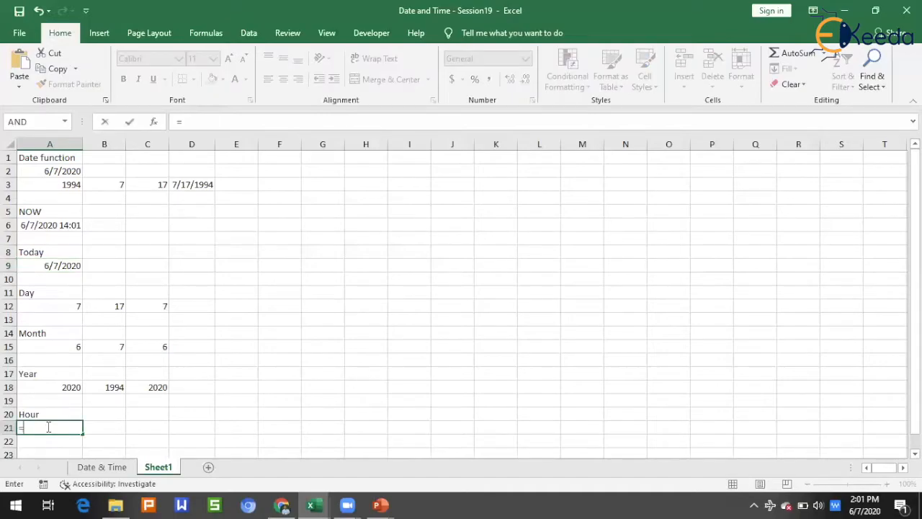
type("hour")
key("Tab")
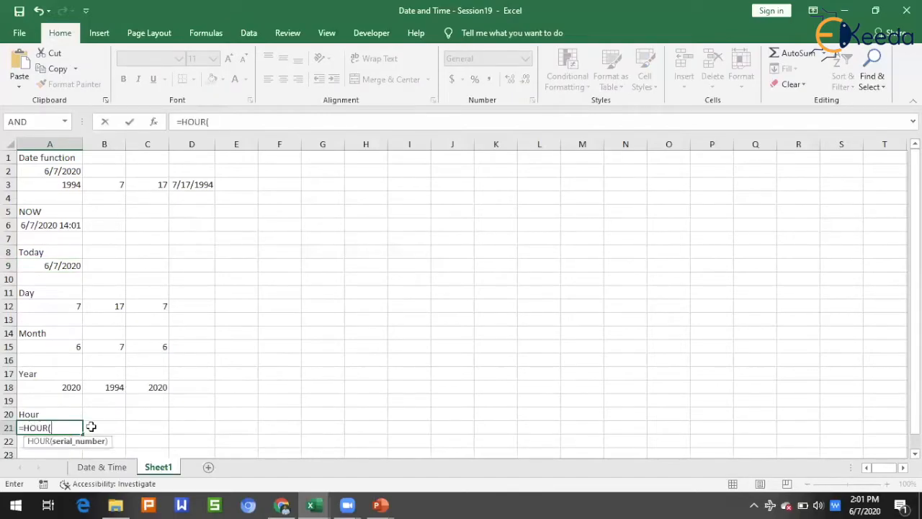
left_click(56, 266)
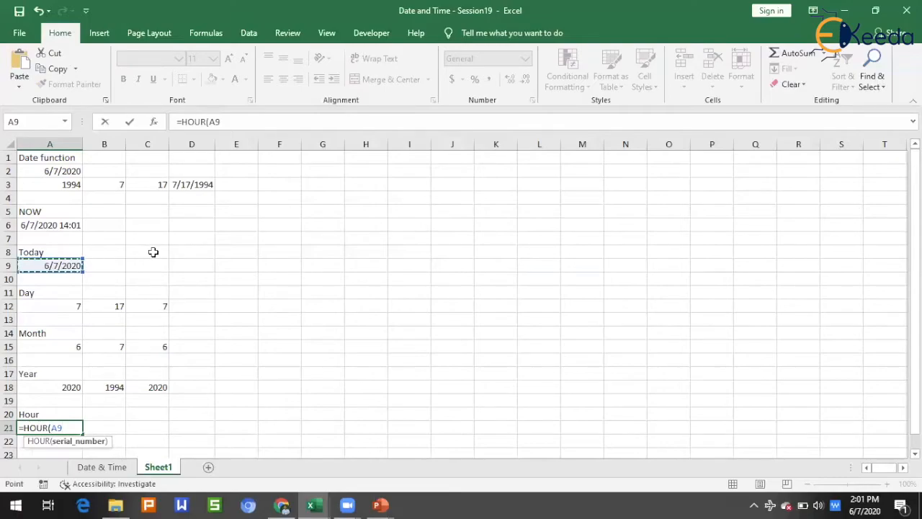
type(")")
key("Tab")
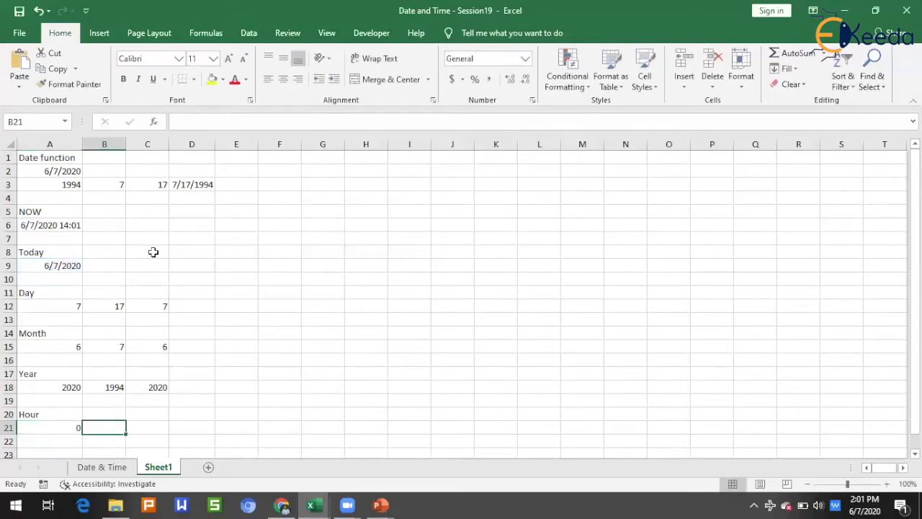
left_click(66, 431)
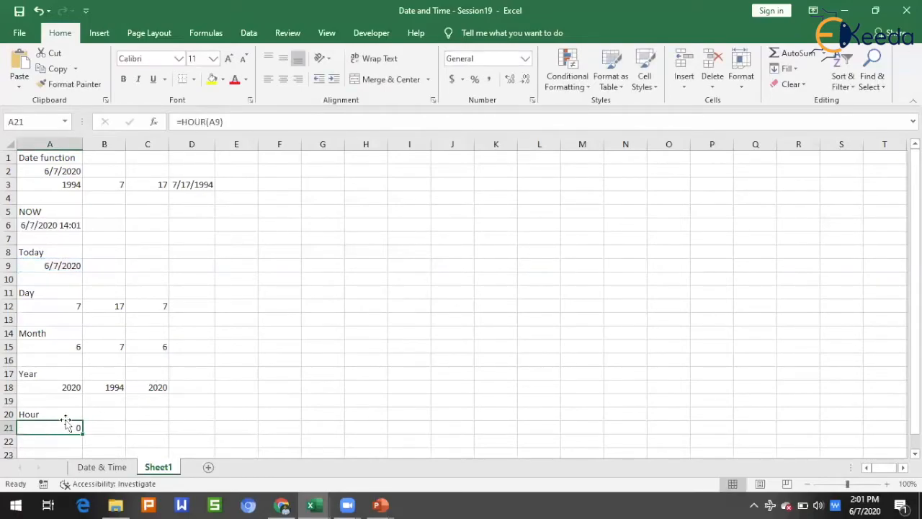
left_click(65, 267)
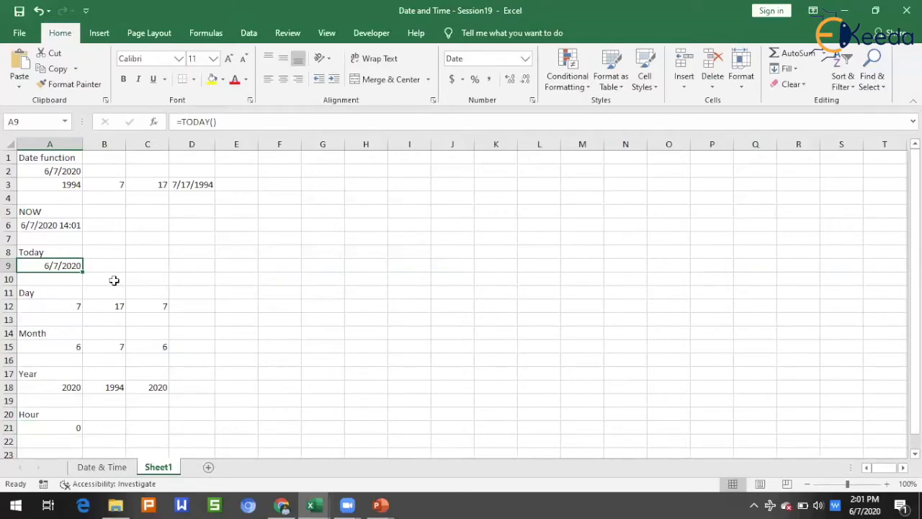
left_click(151, 266)
type("6/7/2020")
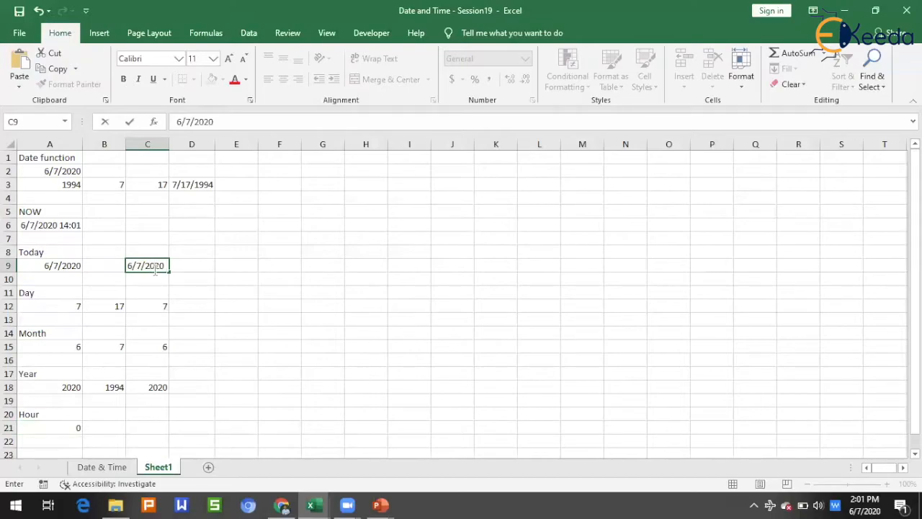
type(" 0:00")
key("Escape")
Enter the formula =HOUR(TODAY()) in cell B21 of the Hour row
left_click(101, 427)
type("=")
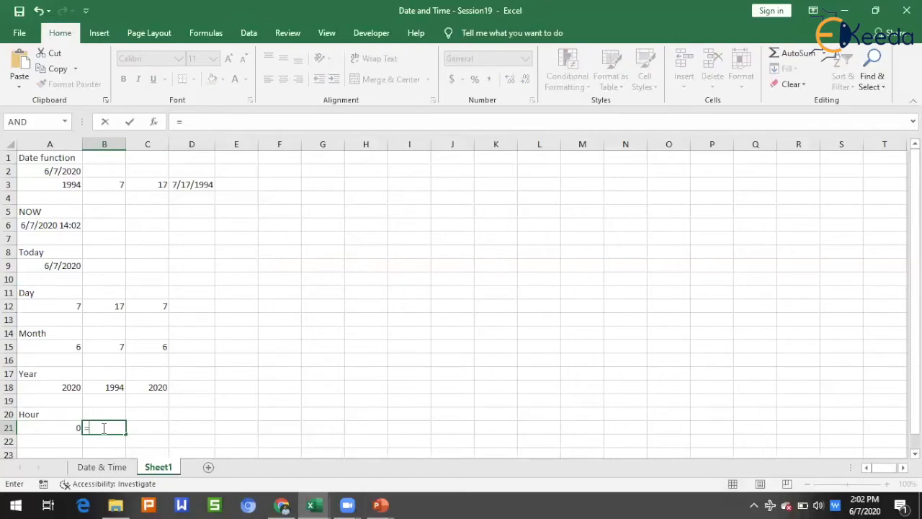
type("ho")
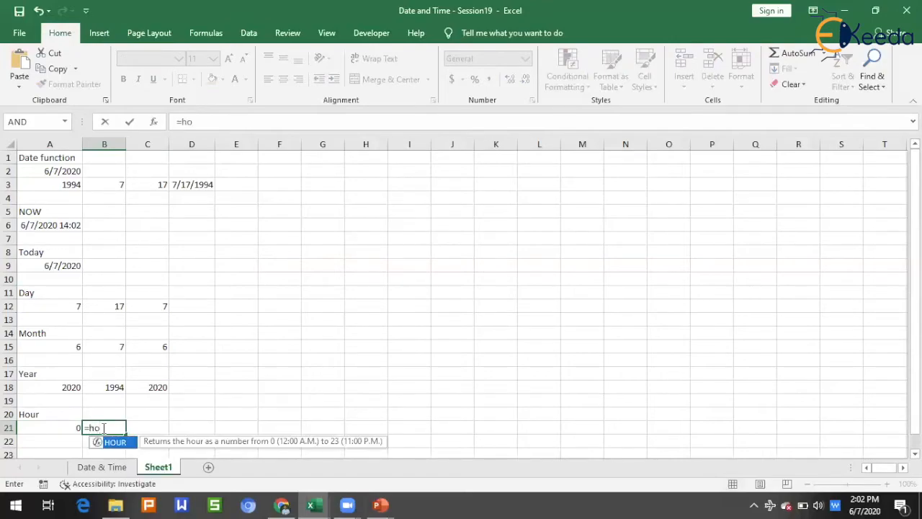
key("Tab")
type("today")
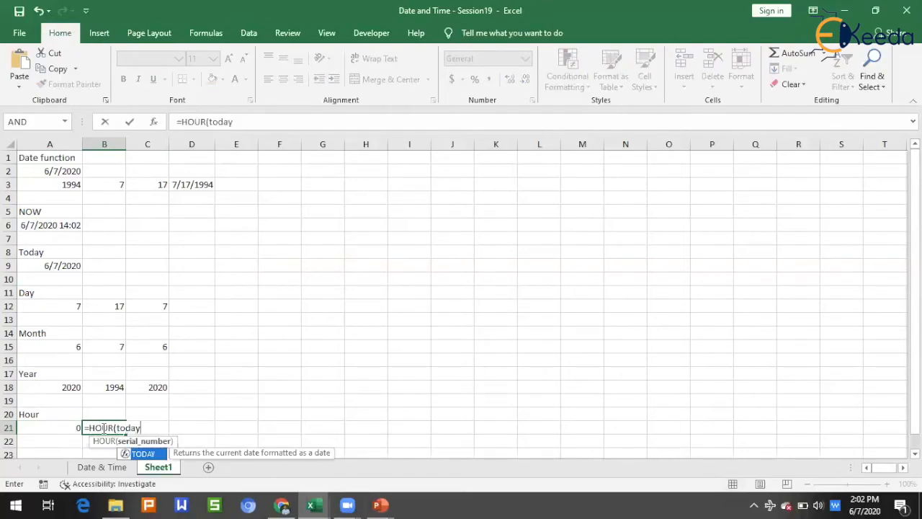
key("Tab")
type(")")
key("Tab")
Enter the formula =HOUR(NOW()) in cell C21, correcting the parentheses after NOW
type("=hour")
key("Tab")
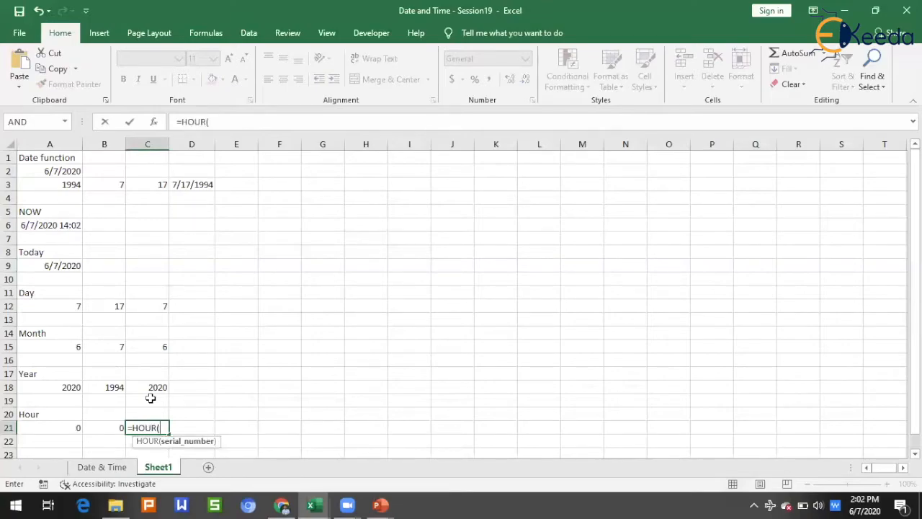
type("now)")
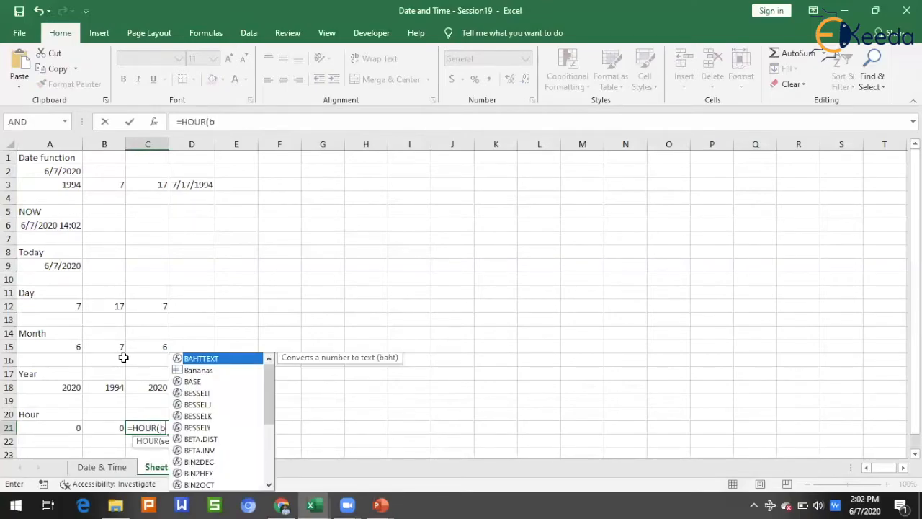
type(")")
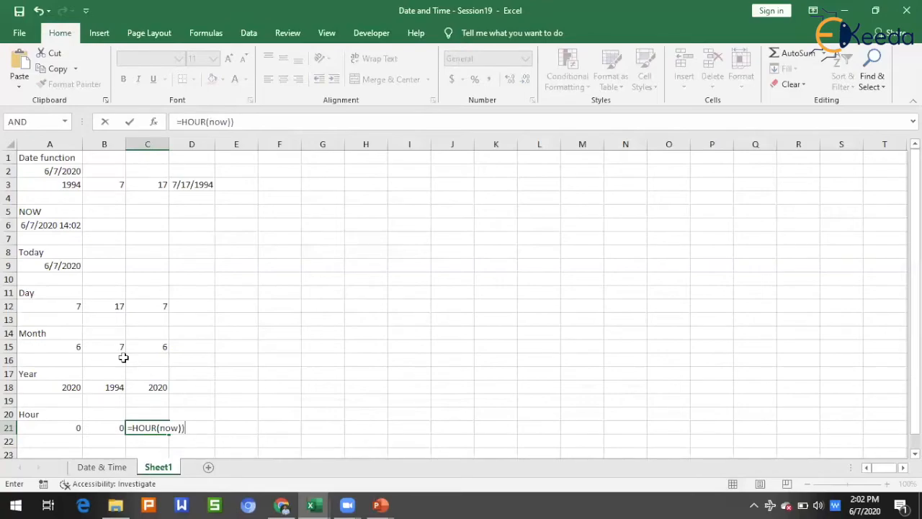
key("Return")
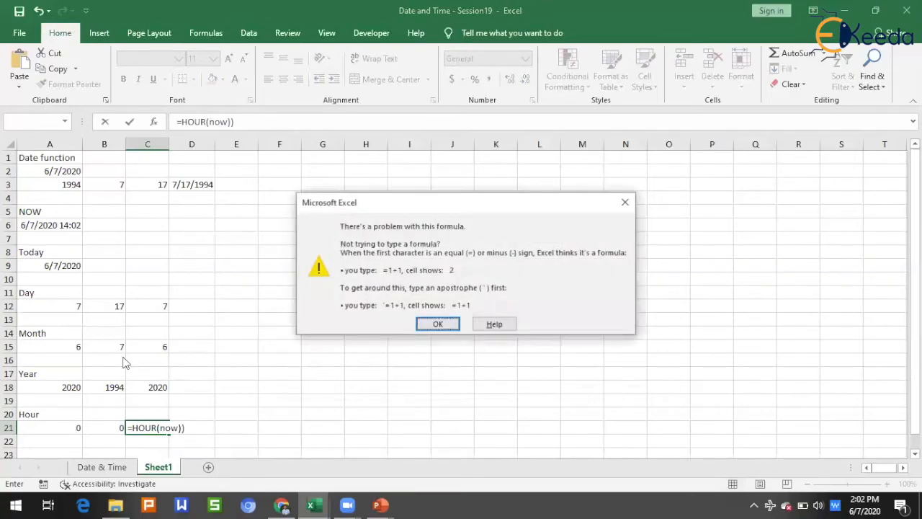
left_click(441, 324)
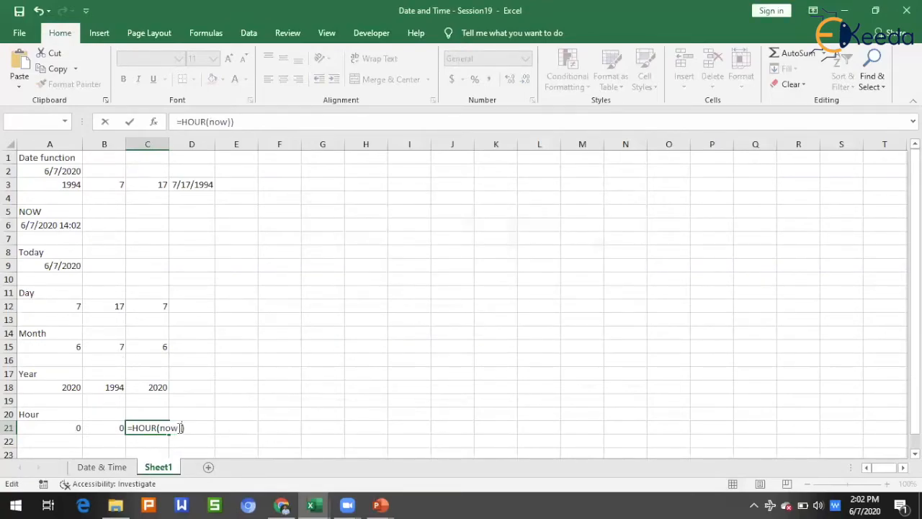
type("(")
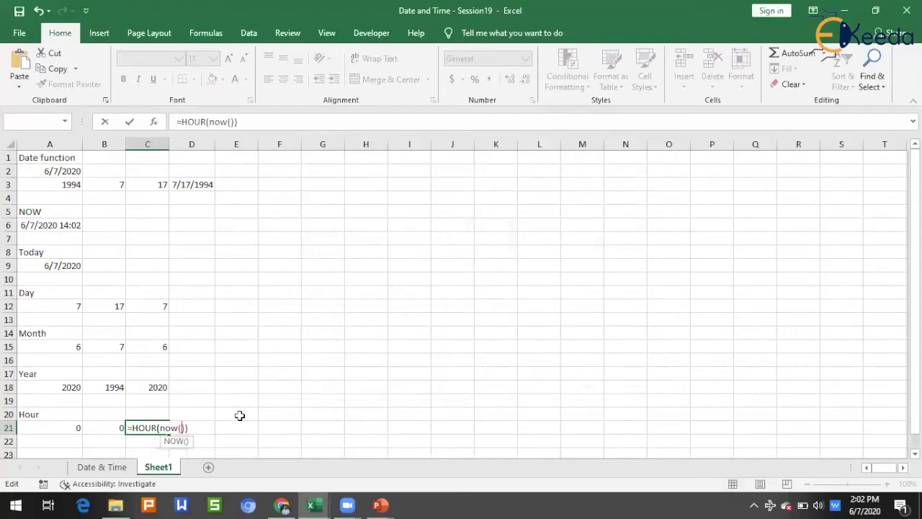
key("Tab")
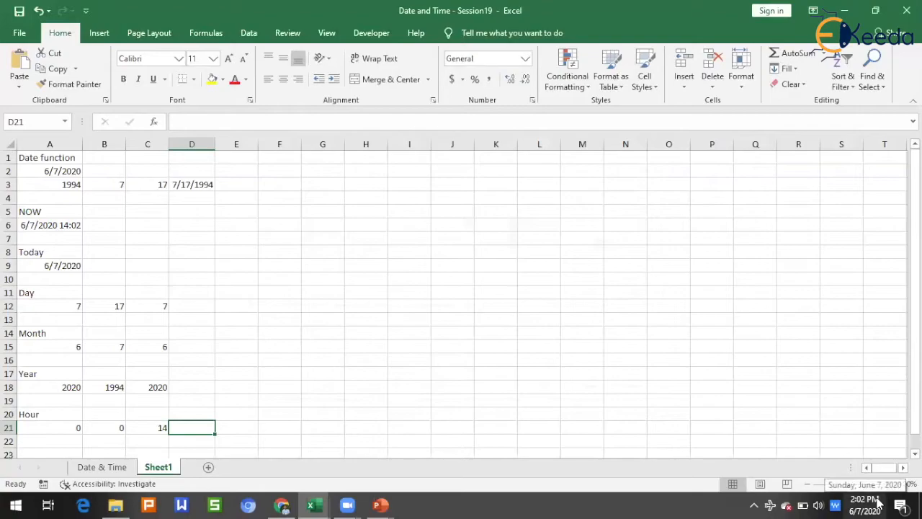
left_click(152, 430)
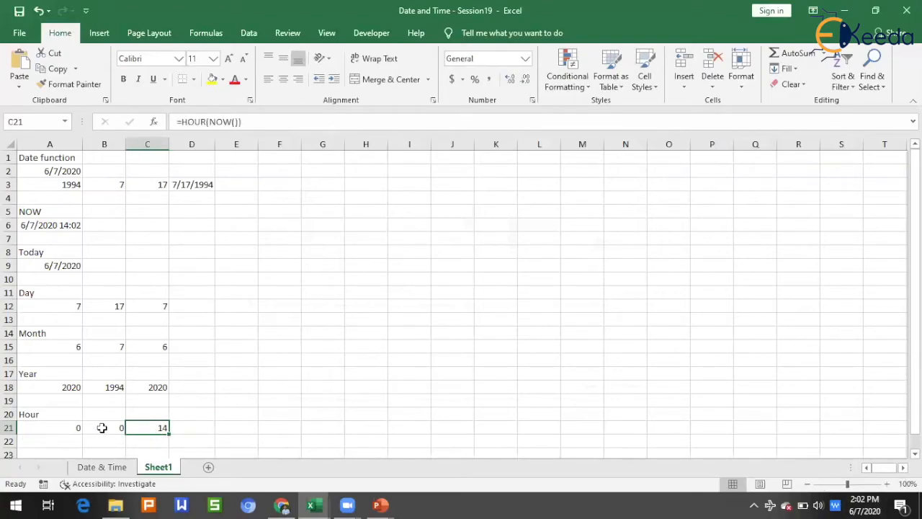
left_click(189, 427)
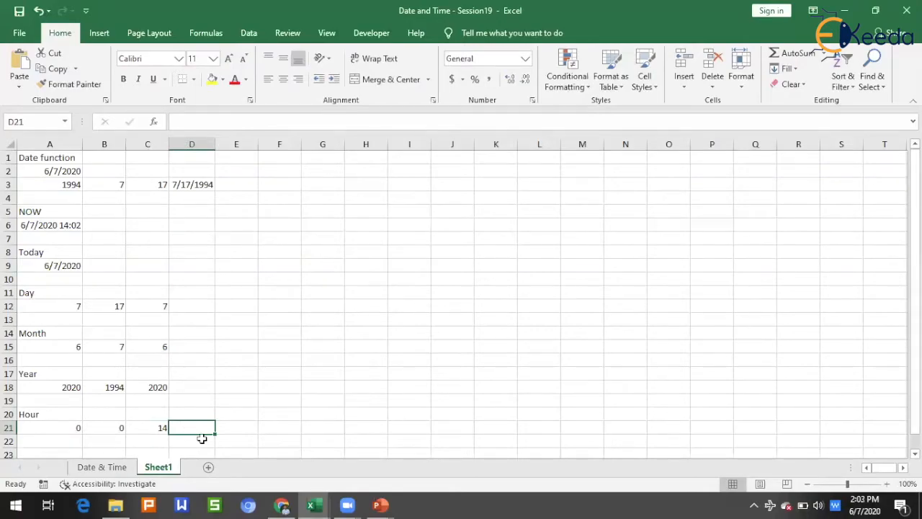
Add the heading Minute in cell A23, below the Hour examples
left_click(202, 438)
left_click(45, 441)
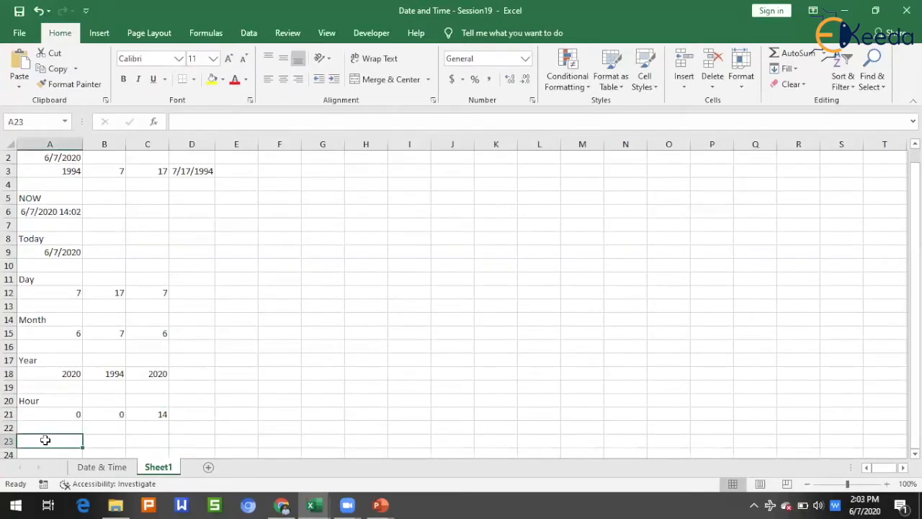
scroll(73, 432, "down", 6)
type("Minute")
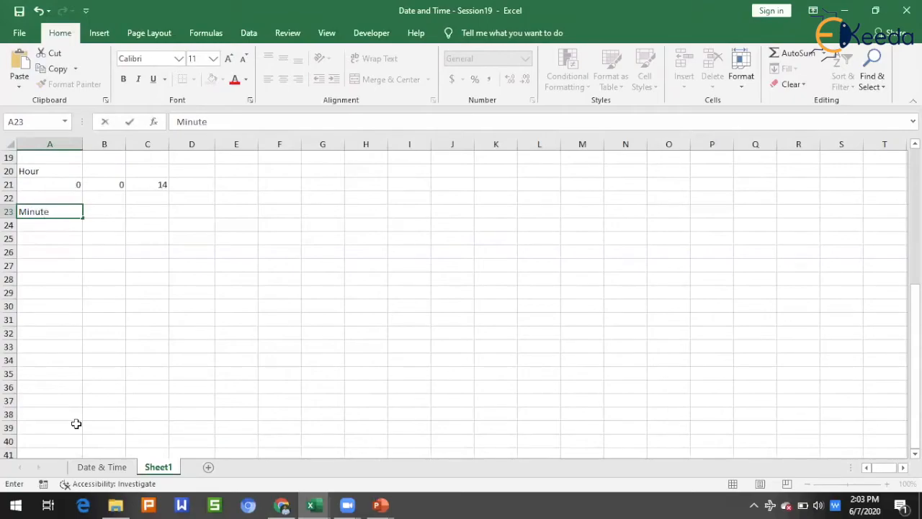
key("Return")
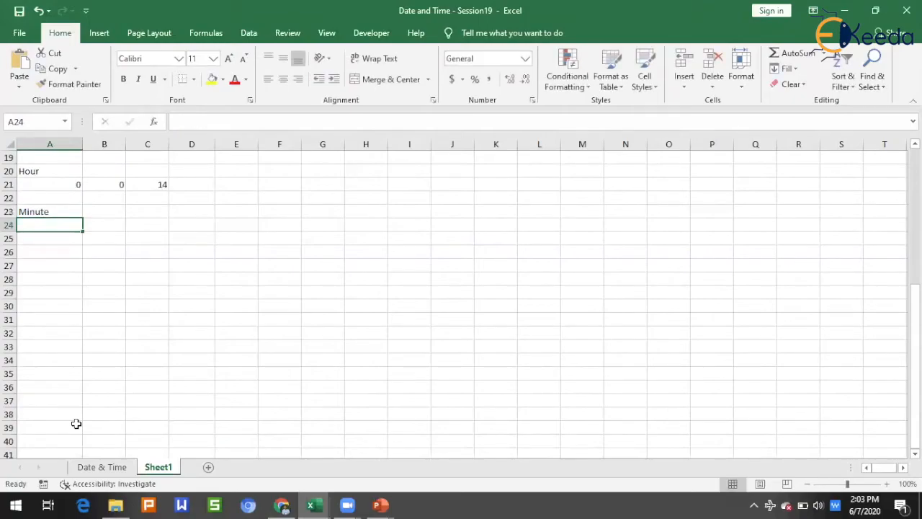
Enter the formula =MINUTE(A6) in cell A24 and further MINUTE formulas in cells B24 and C24
type("=")
scroll(47, 395, "up", 6)
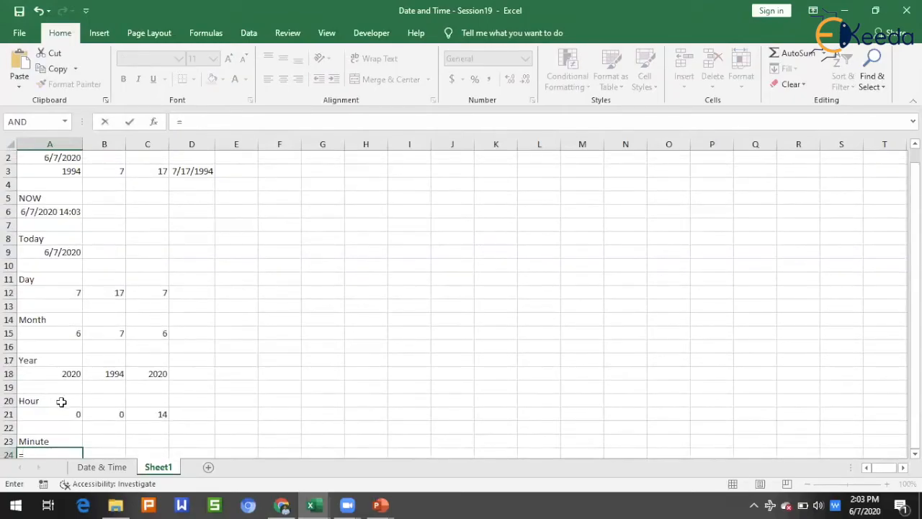
type("mi")
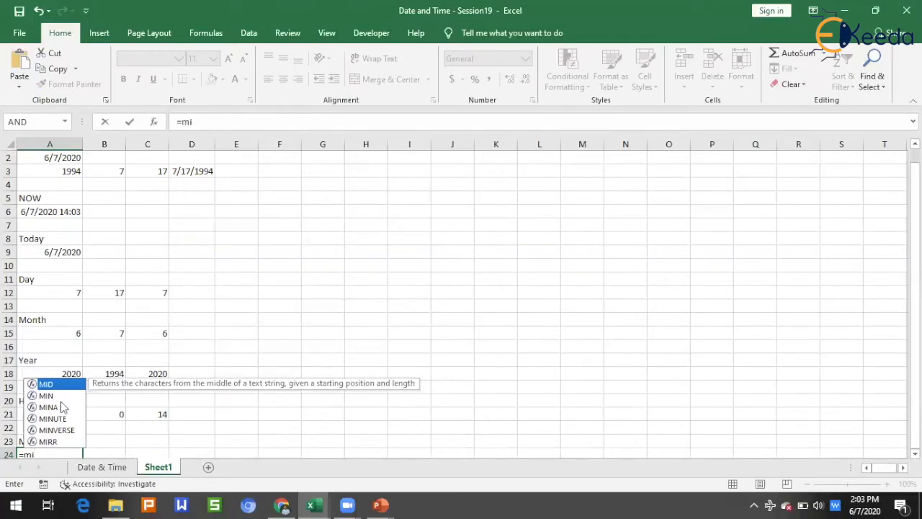
double_click(44, 421)
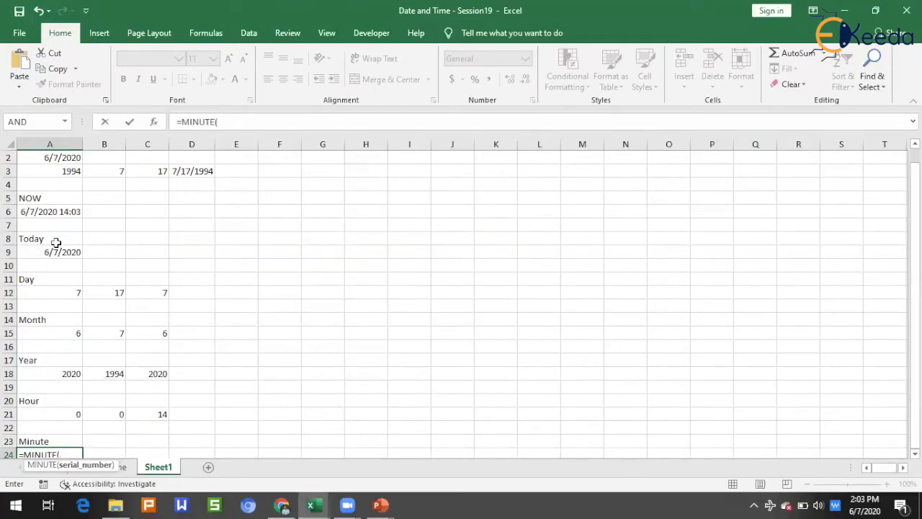
left_click(72, 212)
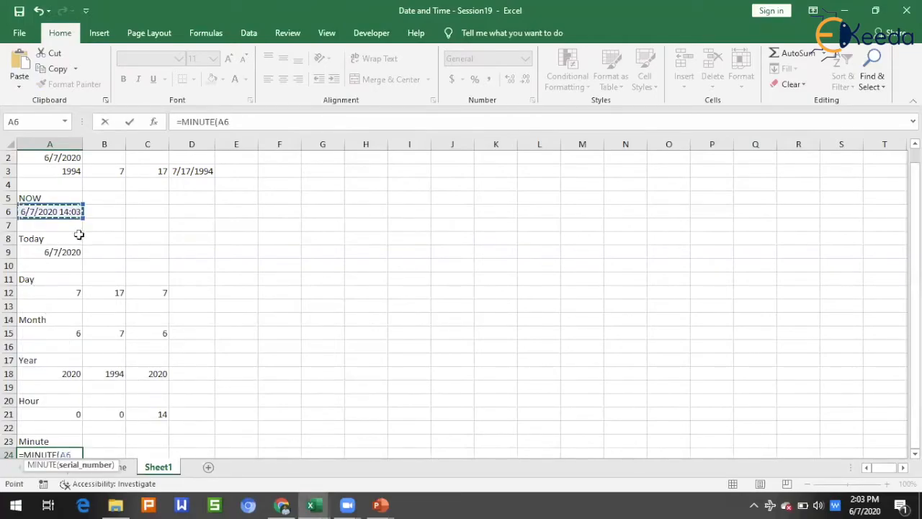
key("Tab")
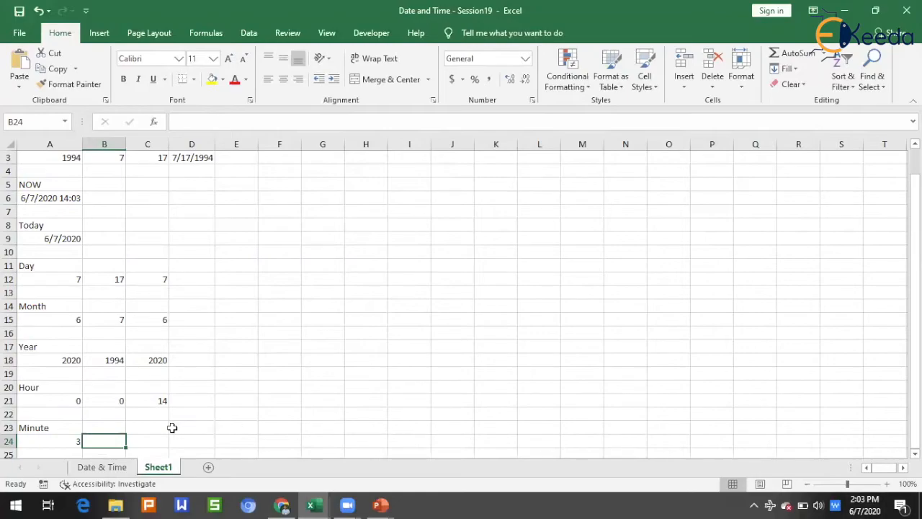
type("=")
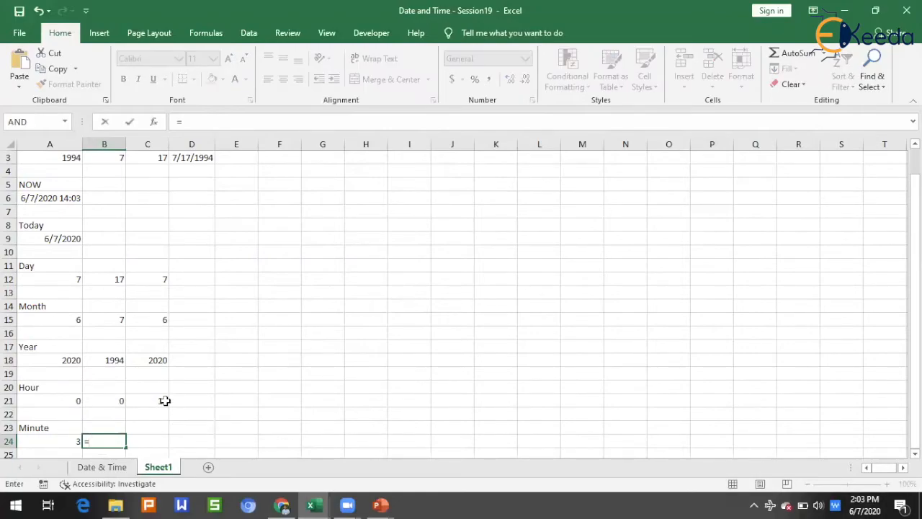
type("i")
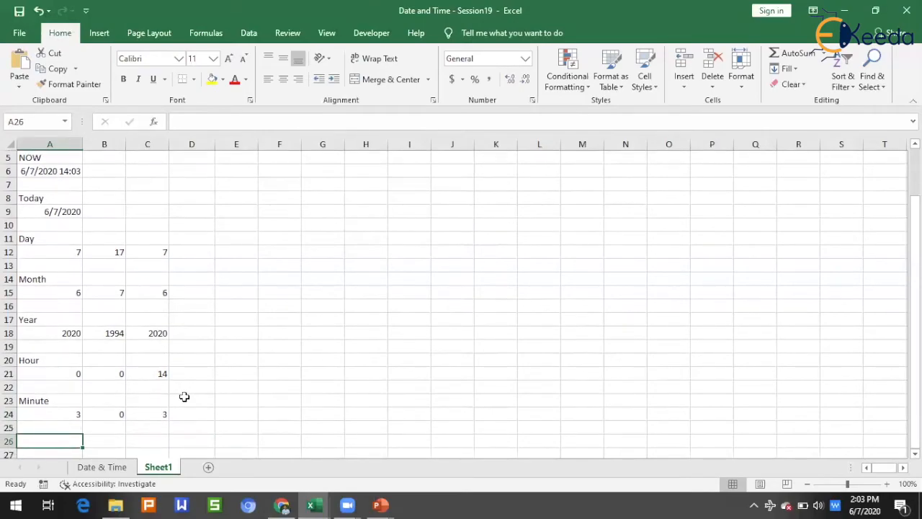
Add the heading second in cell A26, below the Minute examples
type("seciod")
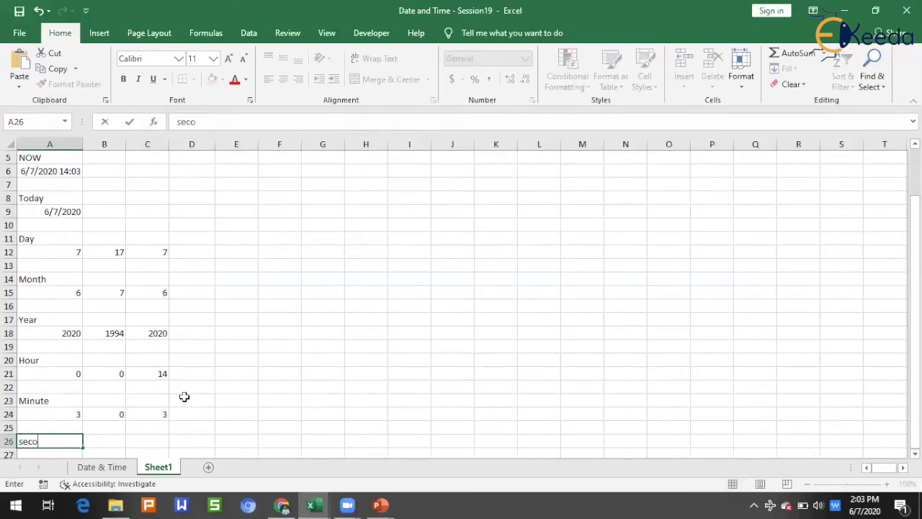
key("BackSpace")
key("BackSpace")
type("nd")
key("Return")
Enter the formula =SECOND(A6) in cell A27, directly below the second heading
type("=sec")
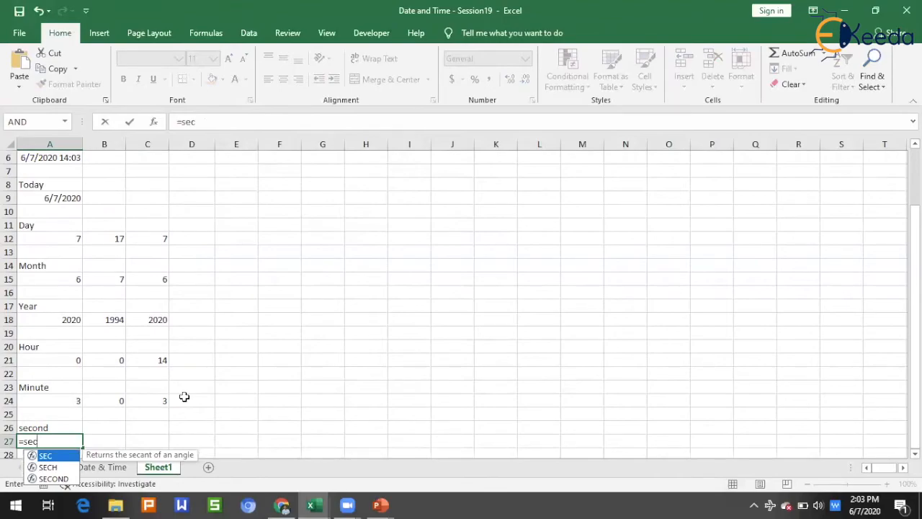
key("Down")
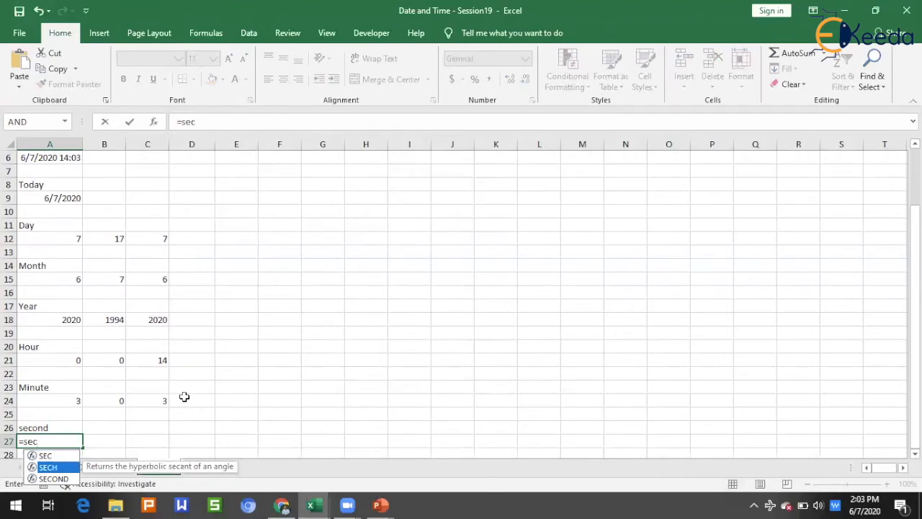
key("Down")
key("Tab")
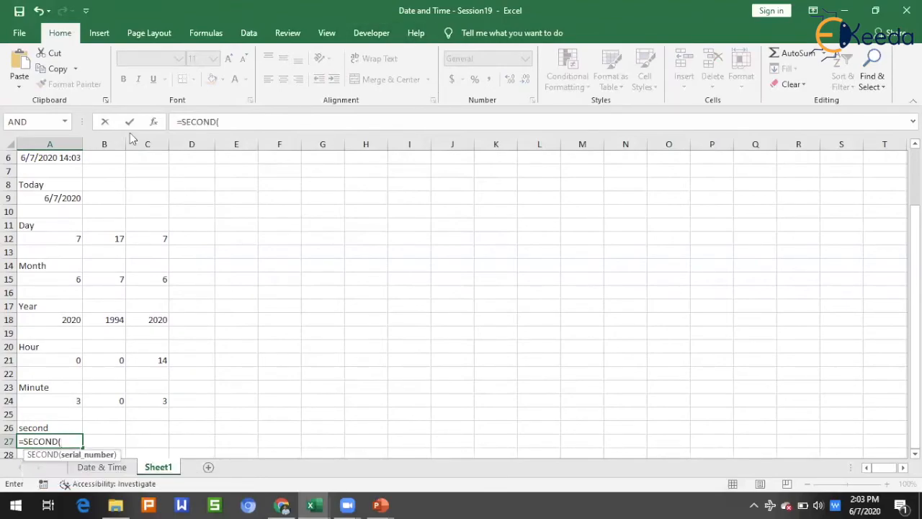
left_click(66, 156)
type(")")
key("Tab")
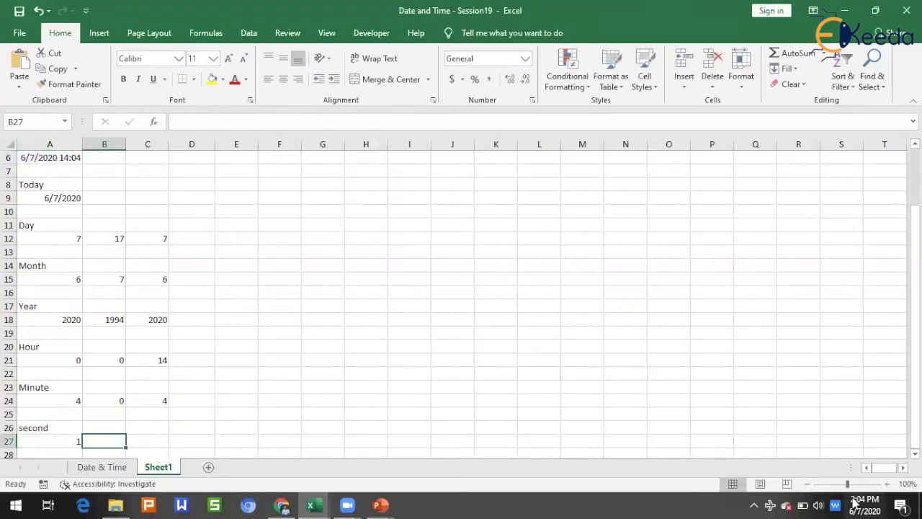
Enter a SECOND formula for today's date in cell B27
mouse_move(856, 502)
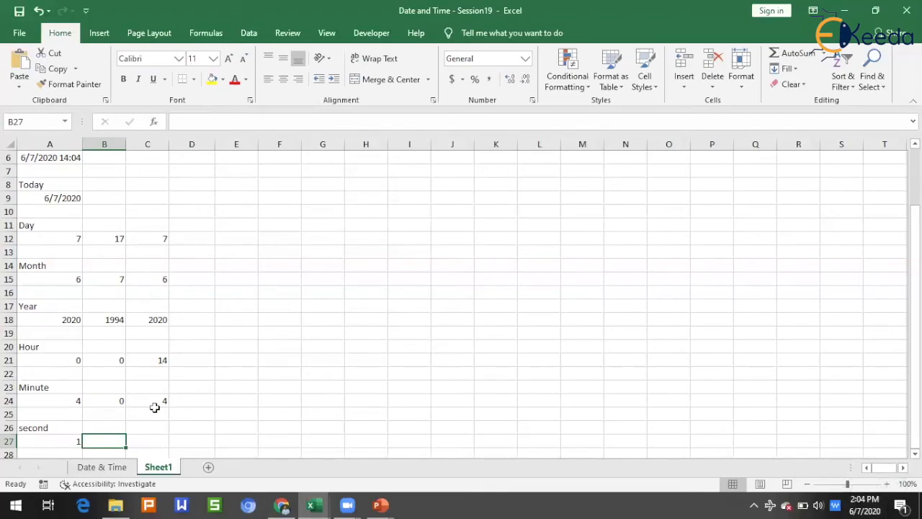
type("=")
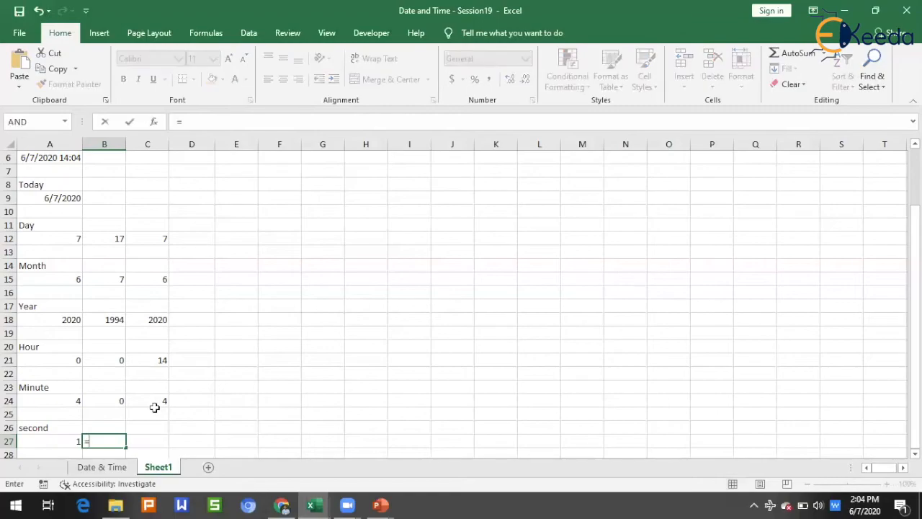
type("second")
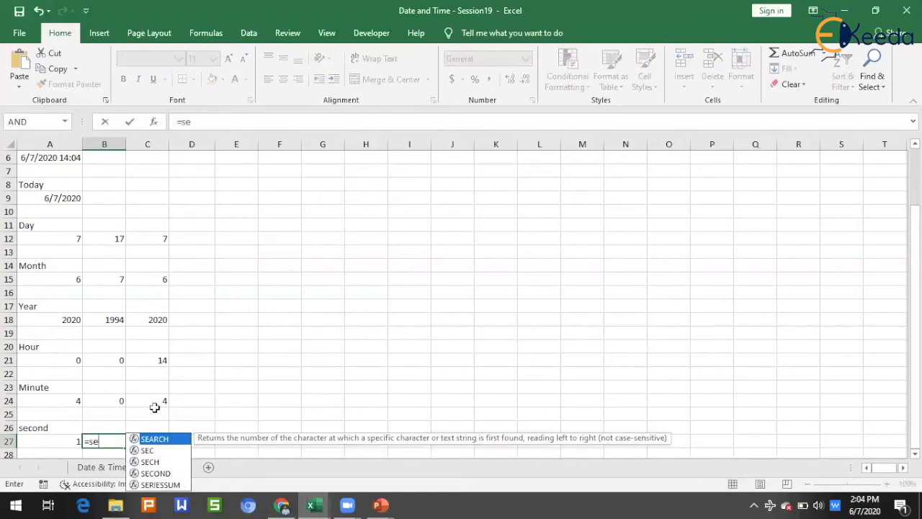
key("Tab")
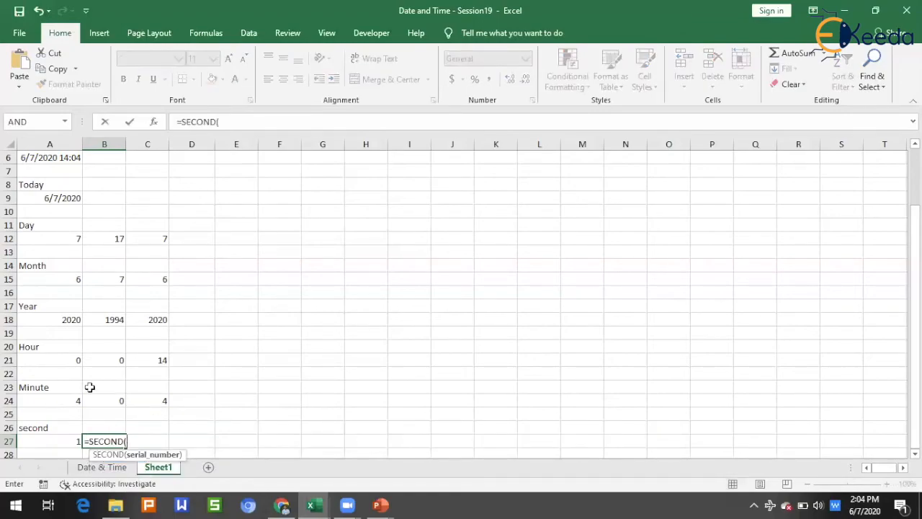
type("today)")
key("Tab")
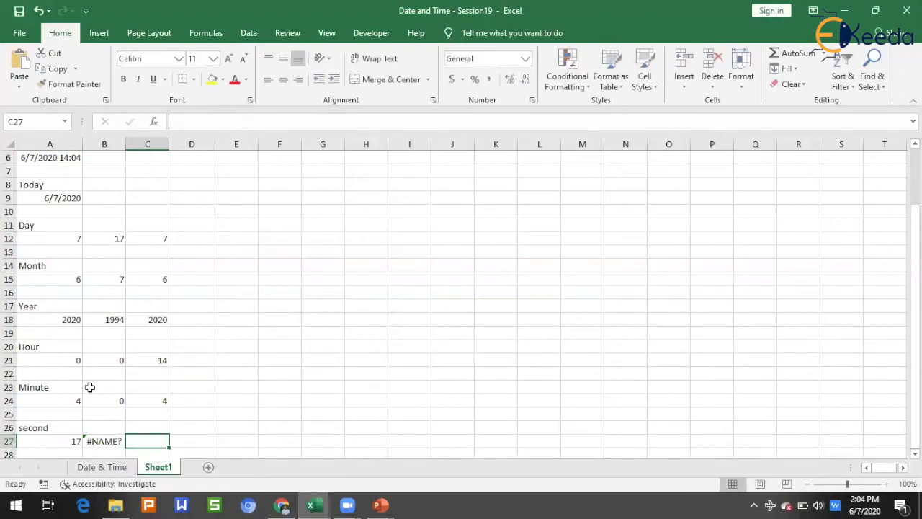
key("Left")
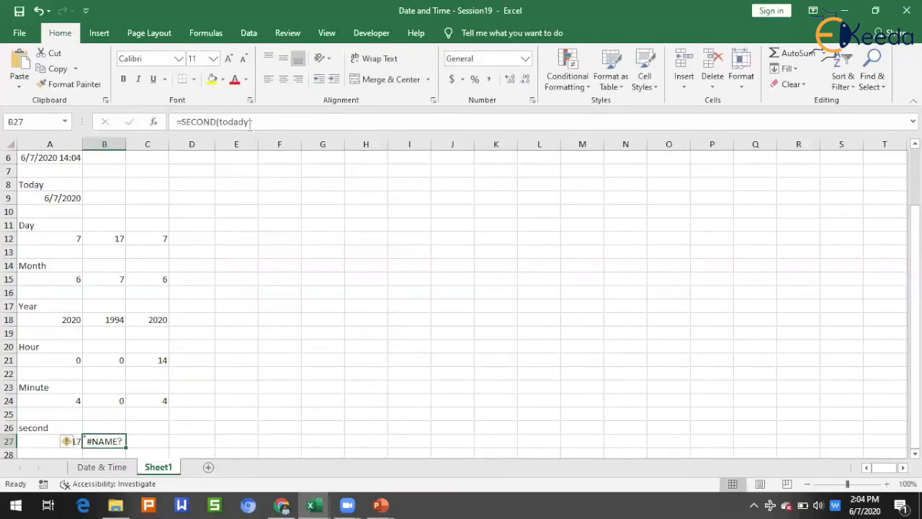